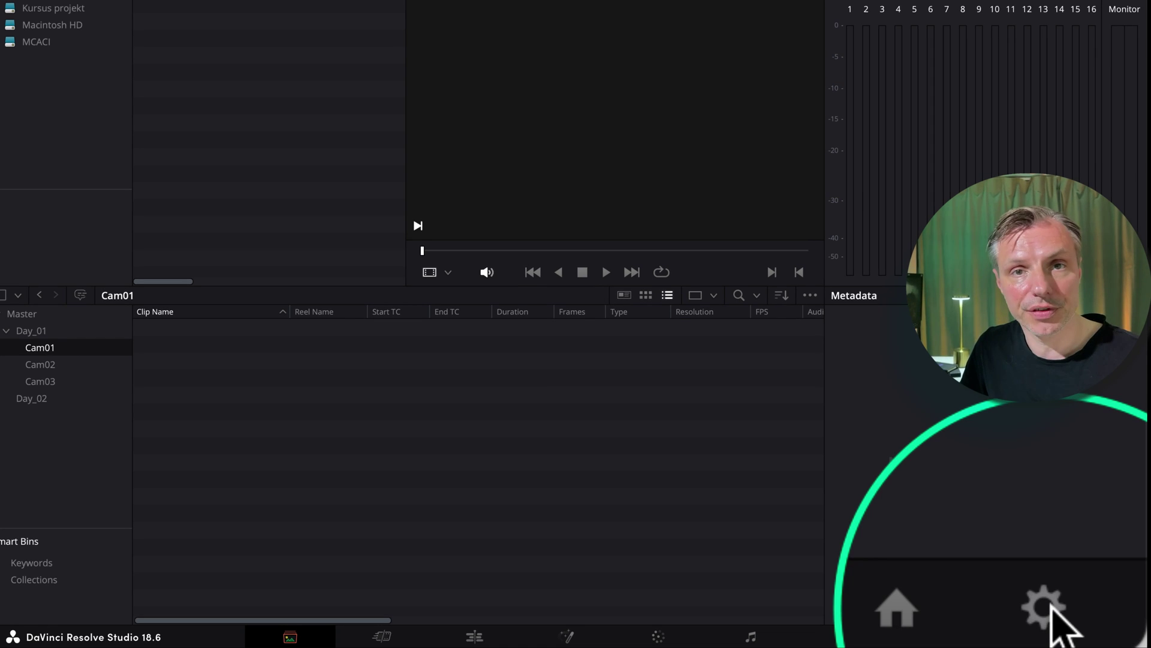
Open Resolve's Project Settings at General Options to assist reel names from source clip filenames.
{"action": "left_click", "coordinate": [1046, 606]}
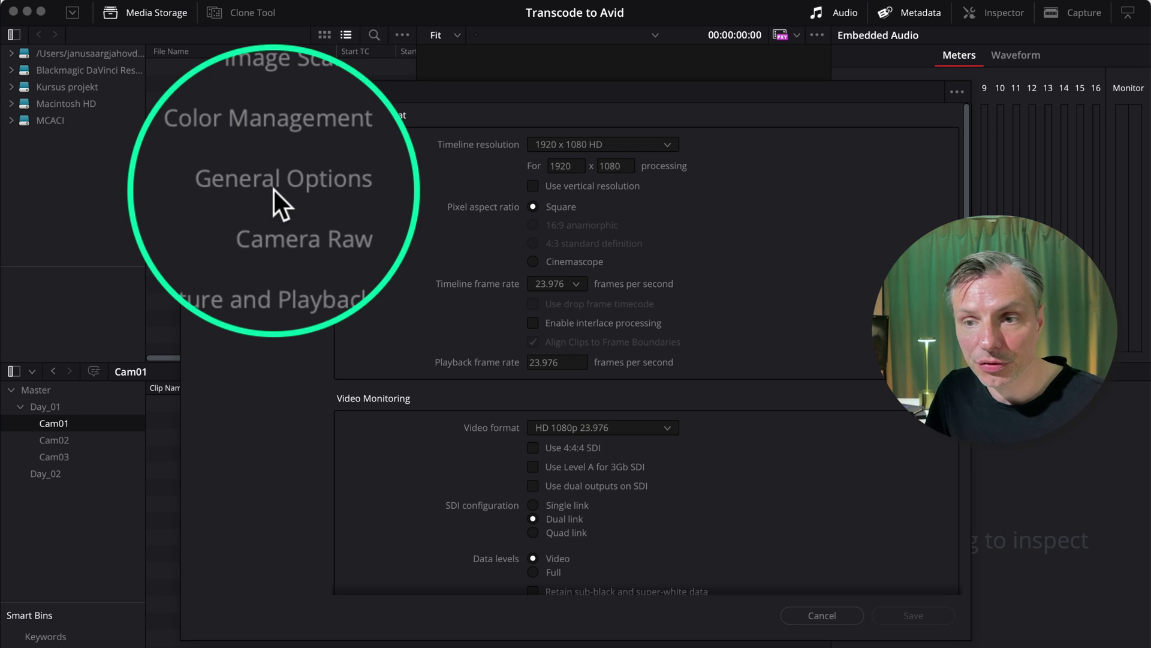
{"action": "left_click", "coordinate": [277, 188]}
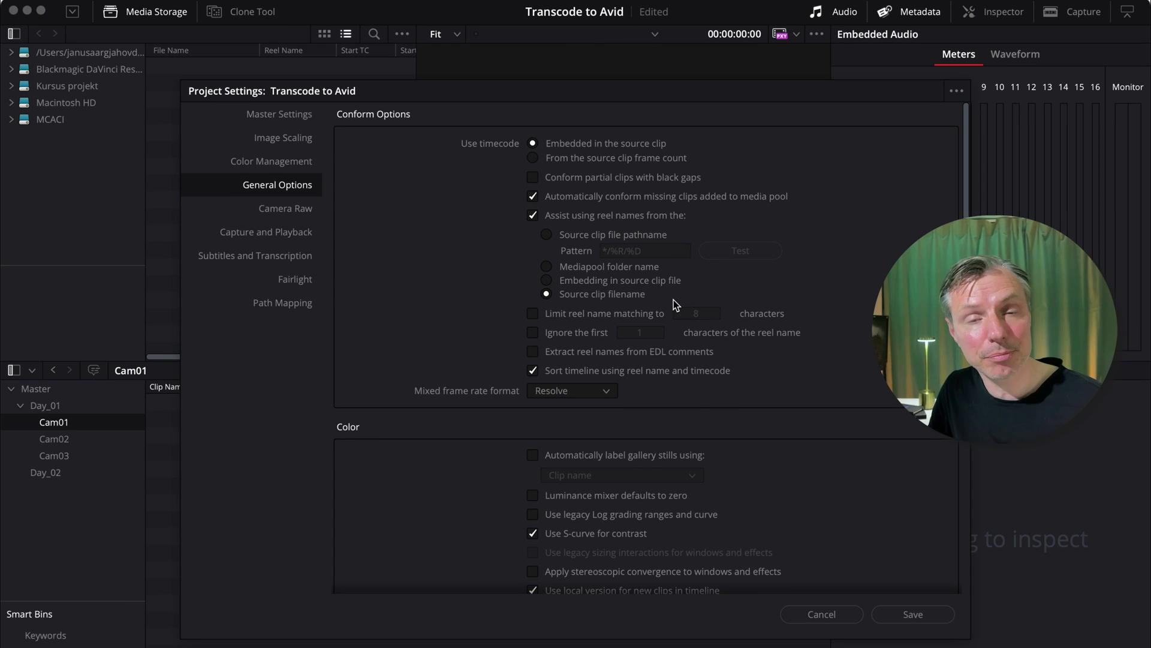
Save the project settings and import the five .braw camera clips into the Cam01 bin.
{"action": "left_click", "coordinate": [919, 602]}
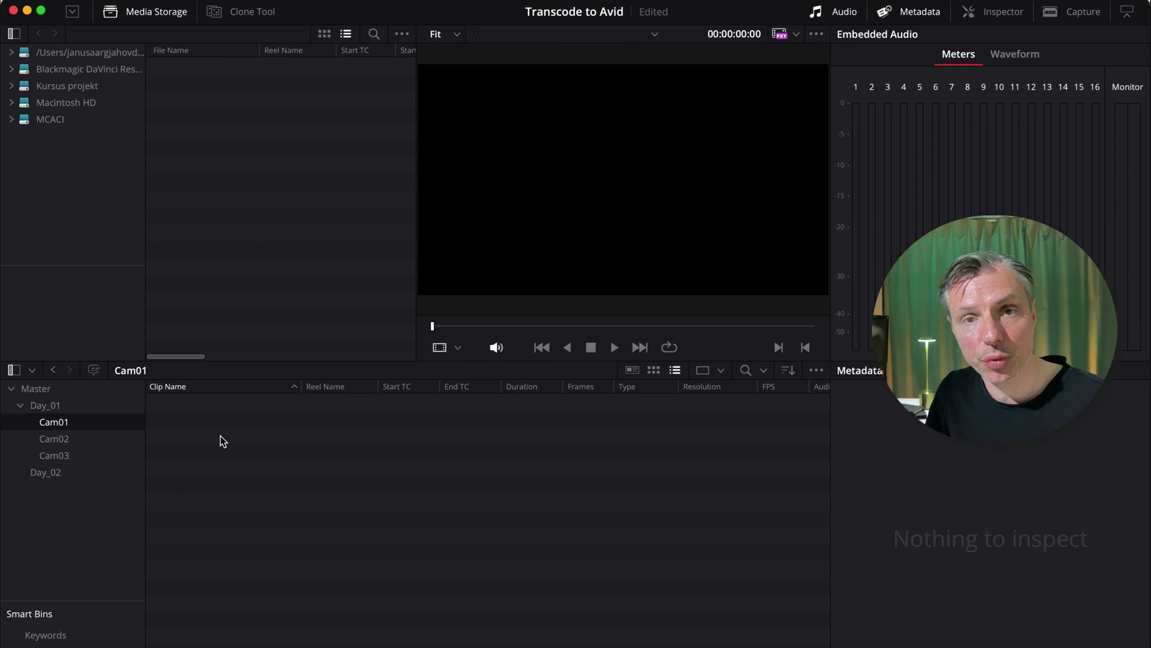
{"action": "right_click", "coordinate": [185, 498]}
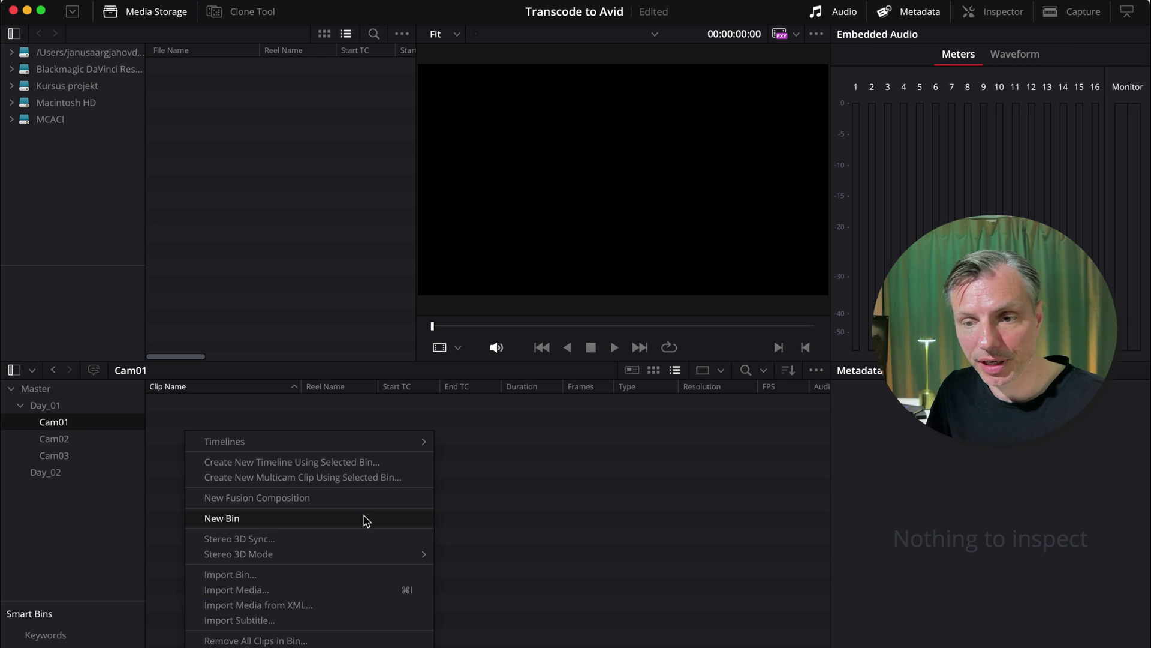
{"action": "left_click", "coordinate": [344, 592]}
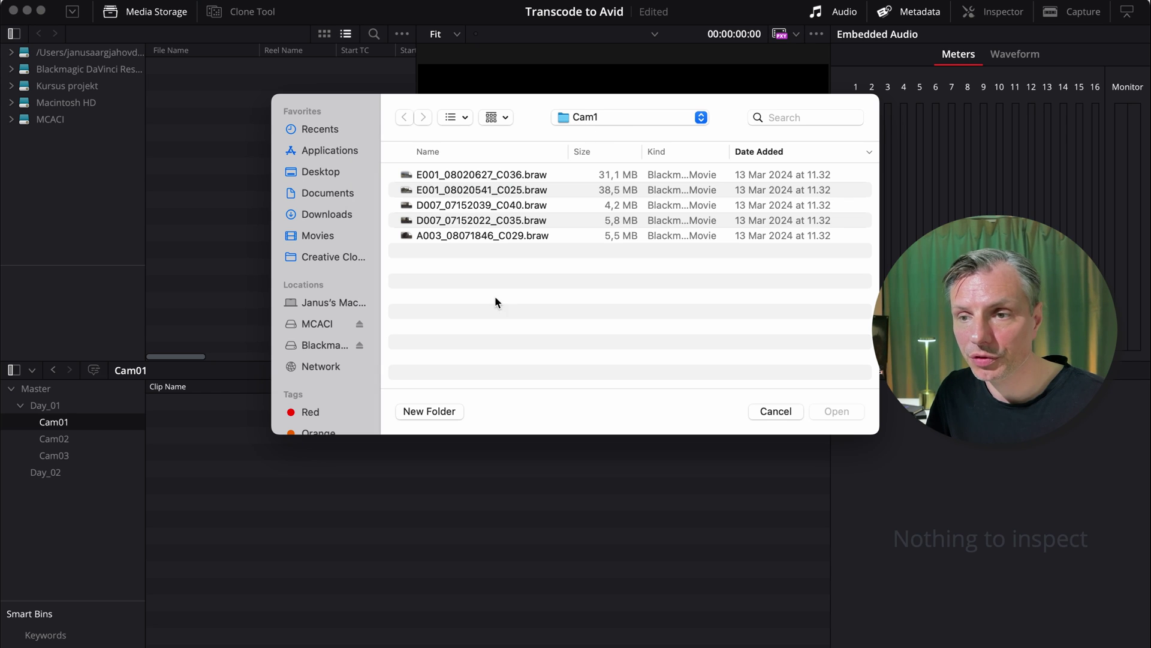
{"action": "key", "text": "super+a"}
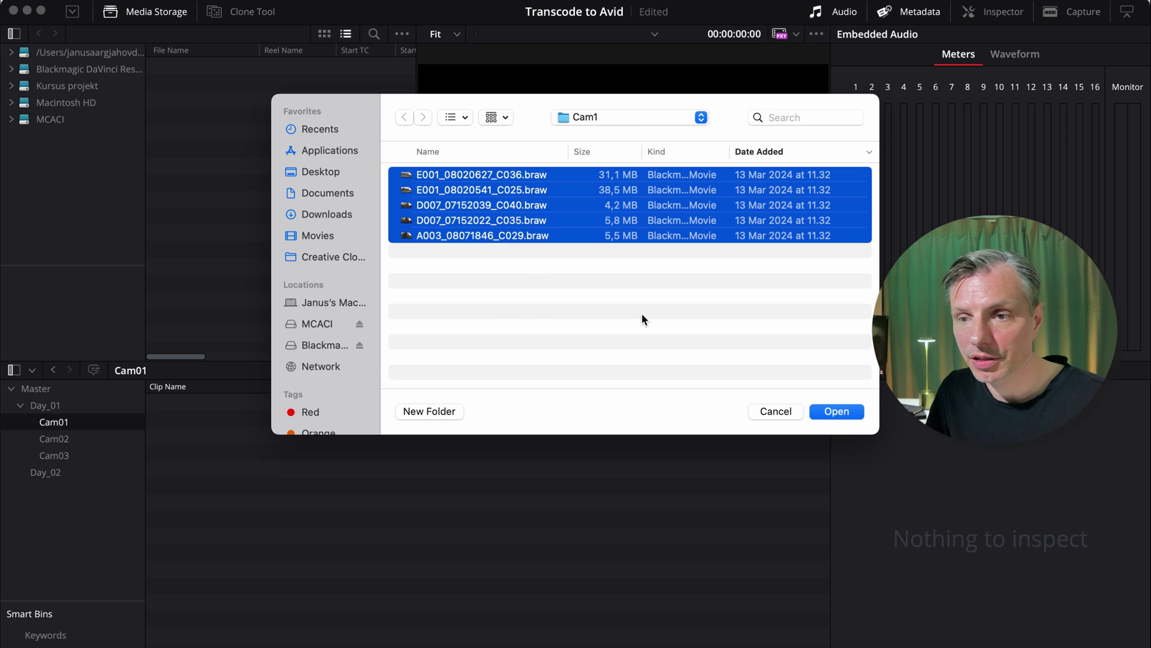
{"action": "left_click", "coordinate": [837, 411]}
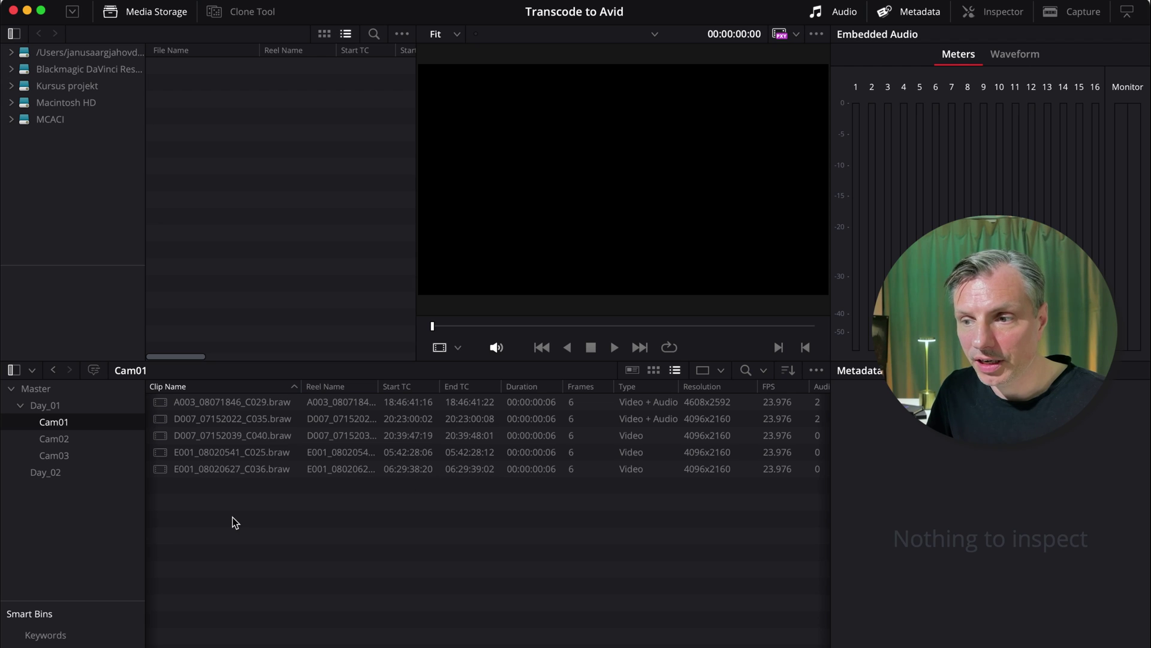
Build a new timeline named Cam01 from the five imported clips.
{"action": "left_click_drag", "start_coordinate": [323, 535], "coordinate": [157, 398]}
{"action": "right_click", "coordinate": [176, 427]}
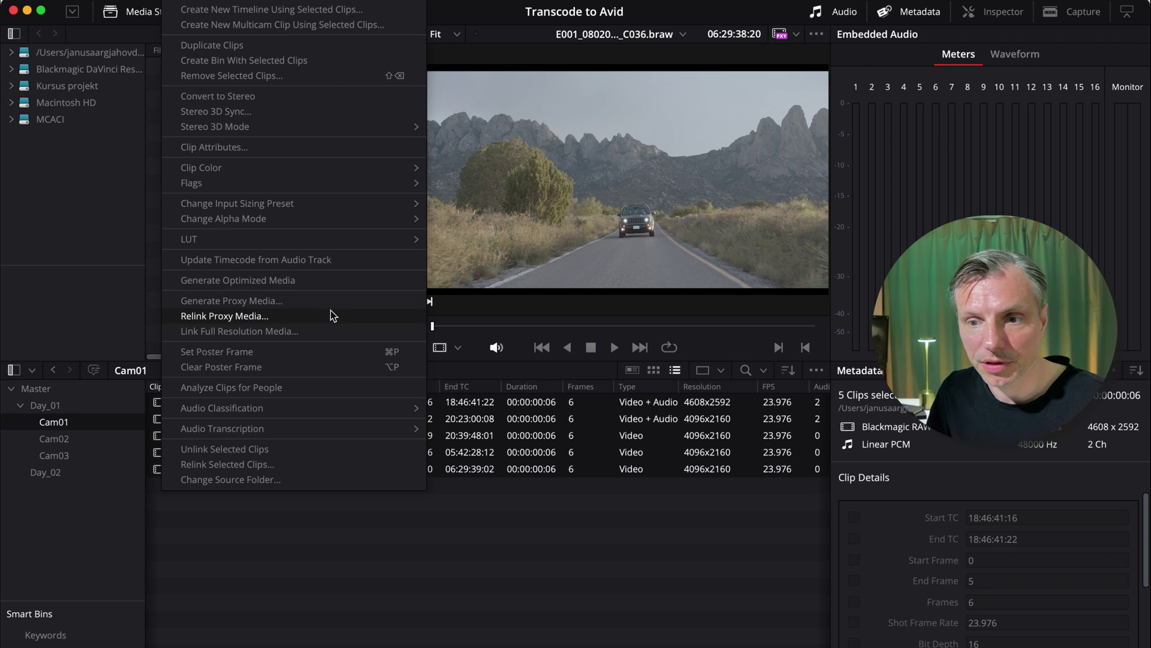
{"action": "left_click", "coordinate": [308, 16]}
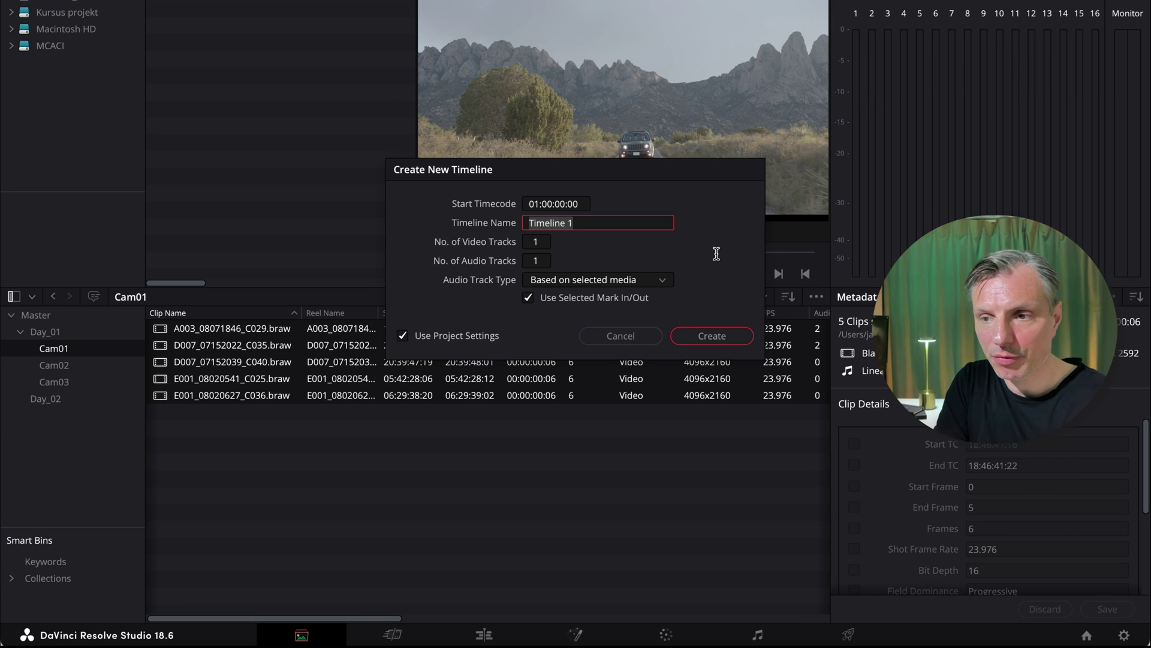
{"action": "type", "text": "Cam"}
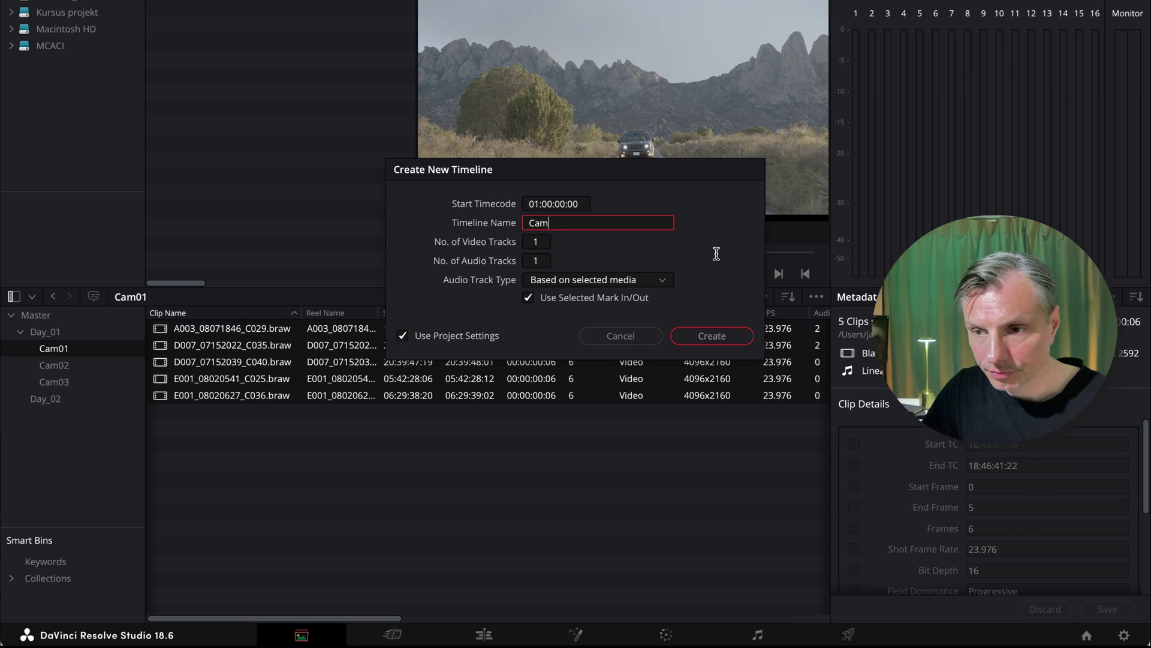
{"action": "type", "text": "01"}
{"action": "left_click", "coordinate": [710, 341]}
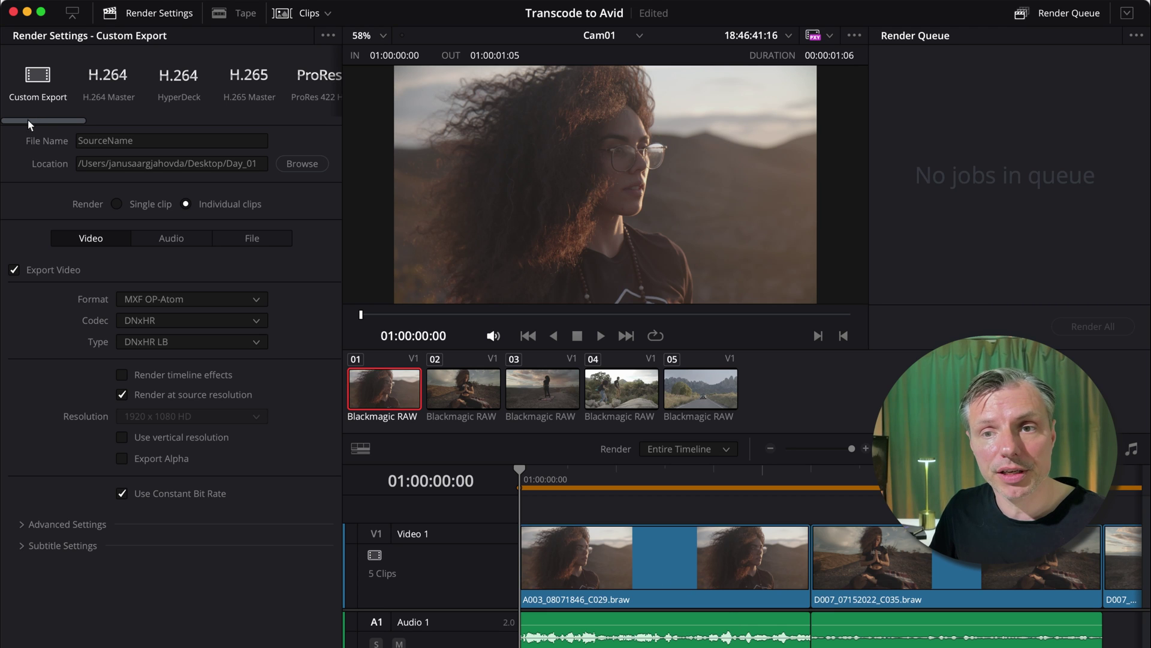
Choose the AVID AAF render preset and set the output location to Desktop/Day_01/Cam01.
{"action": "left_click_drag", "start_coordinate": [29, 121], "coordinate": [302, 125]}
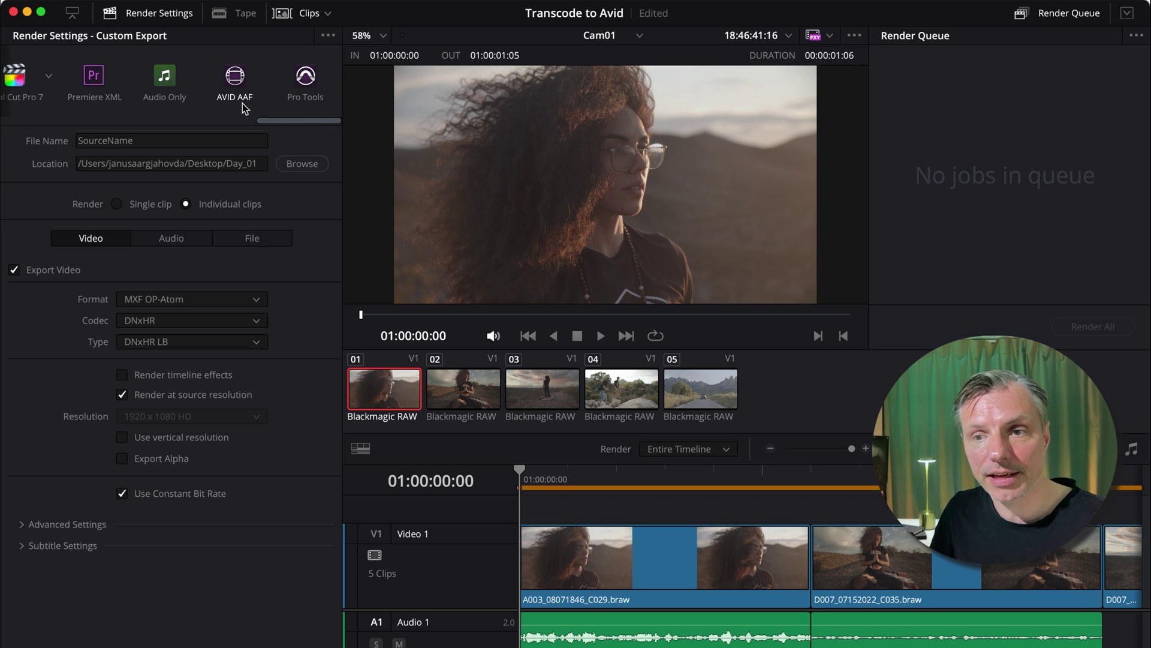
{"action": "left_click", "coordinate": [239, 78]}
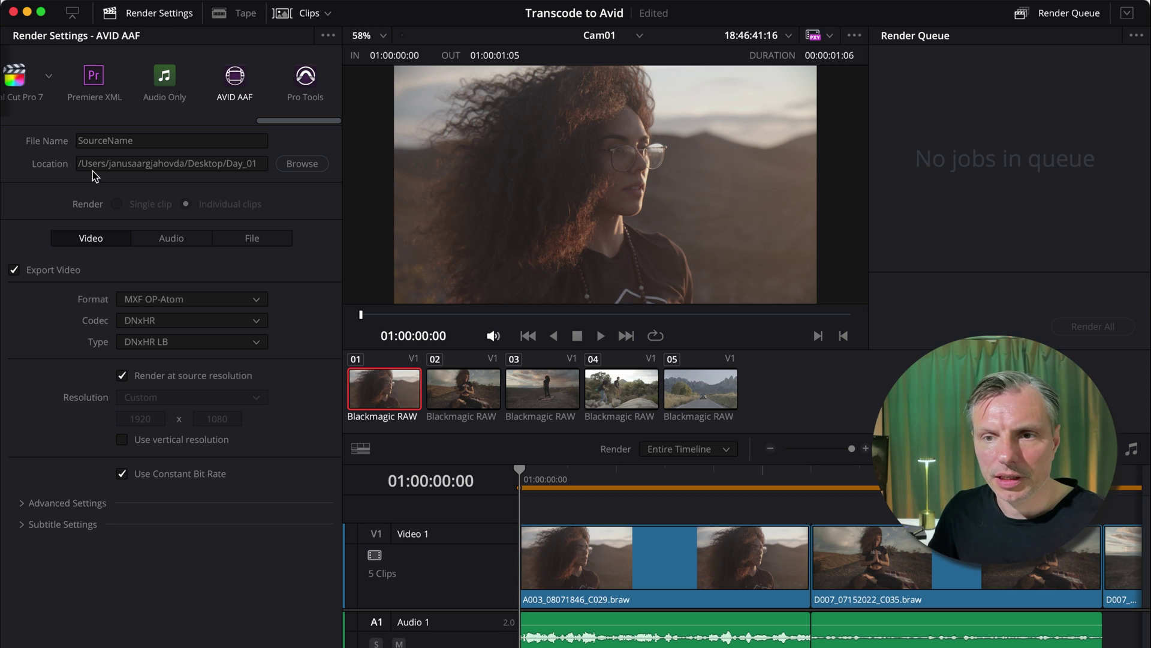
{"action": "left_click", "coordinate": [120, 162]}
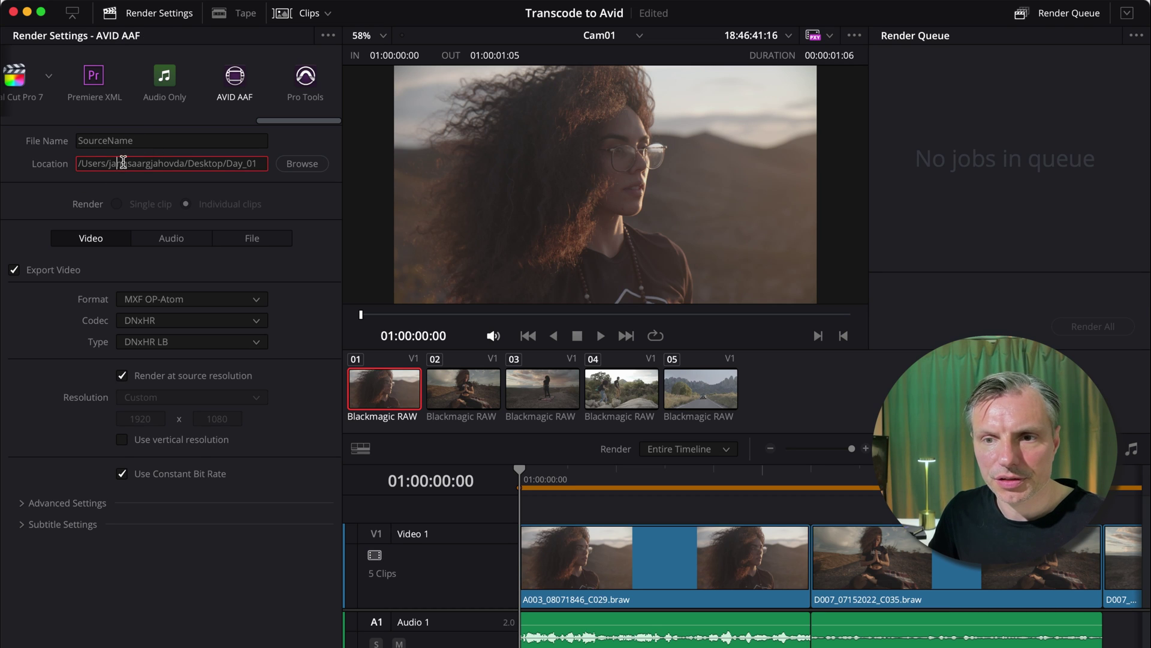
{"action": "left_click", "coordinate": [150, 139]}
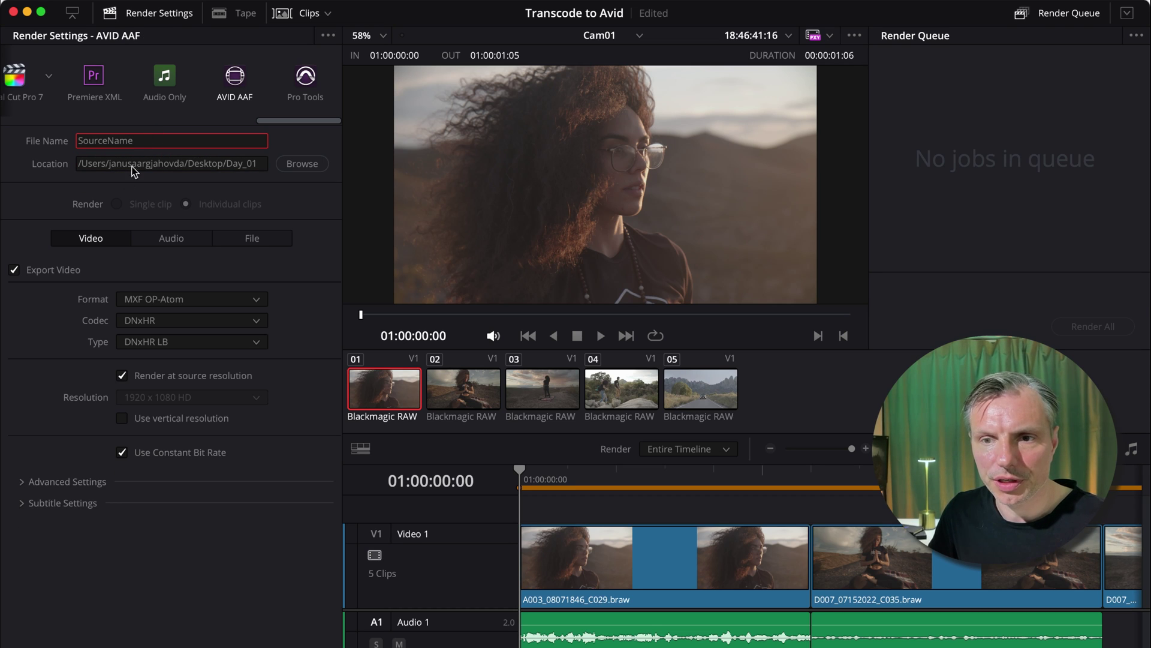
{"action": "double_click", "coordinate": [134, 144]}
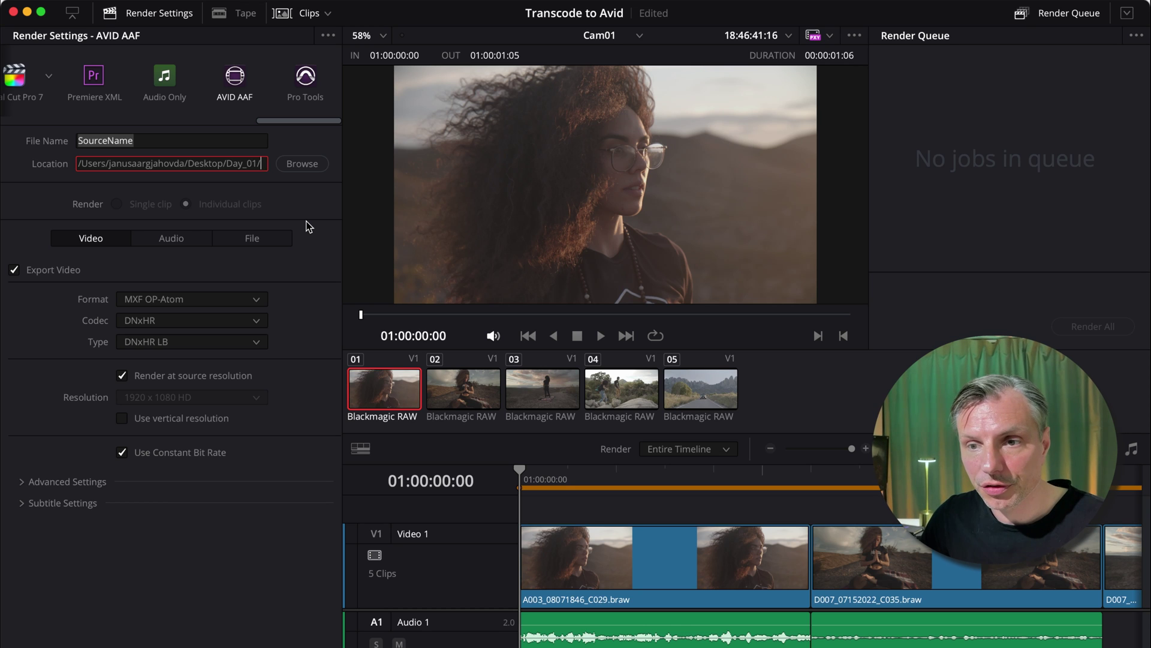
{"action": "type", "text": "/"}
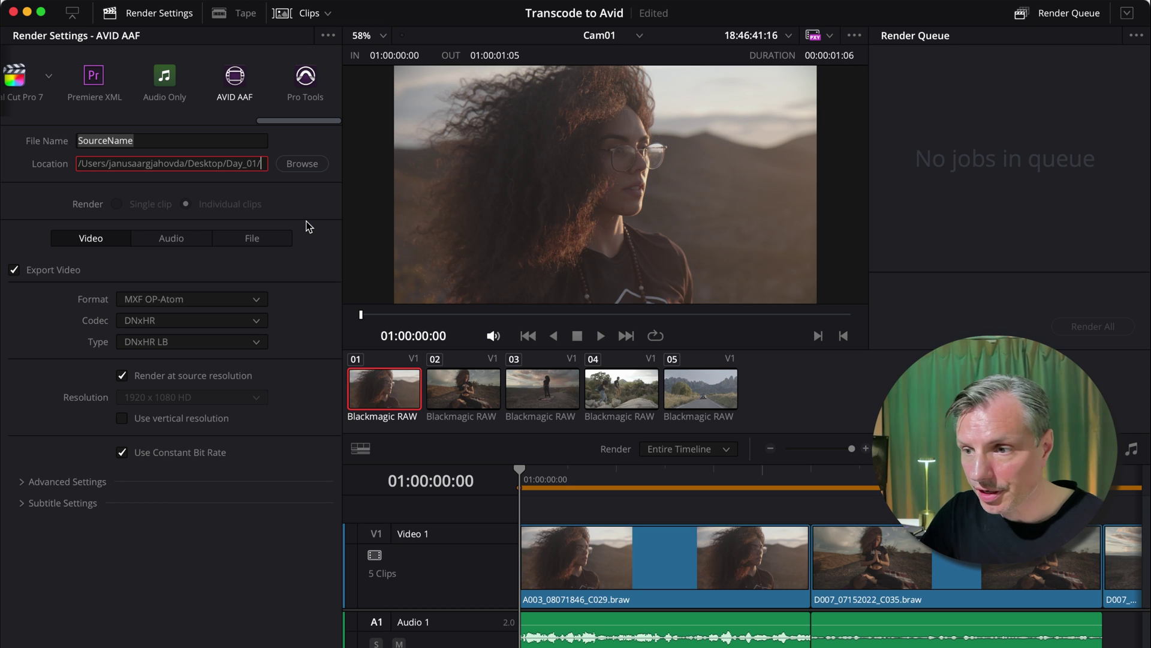
{"action": "type", "text": "Cam01"}
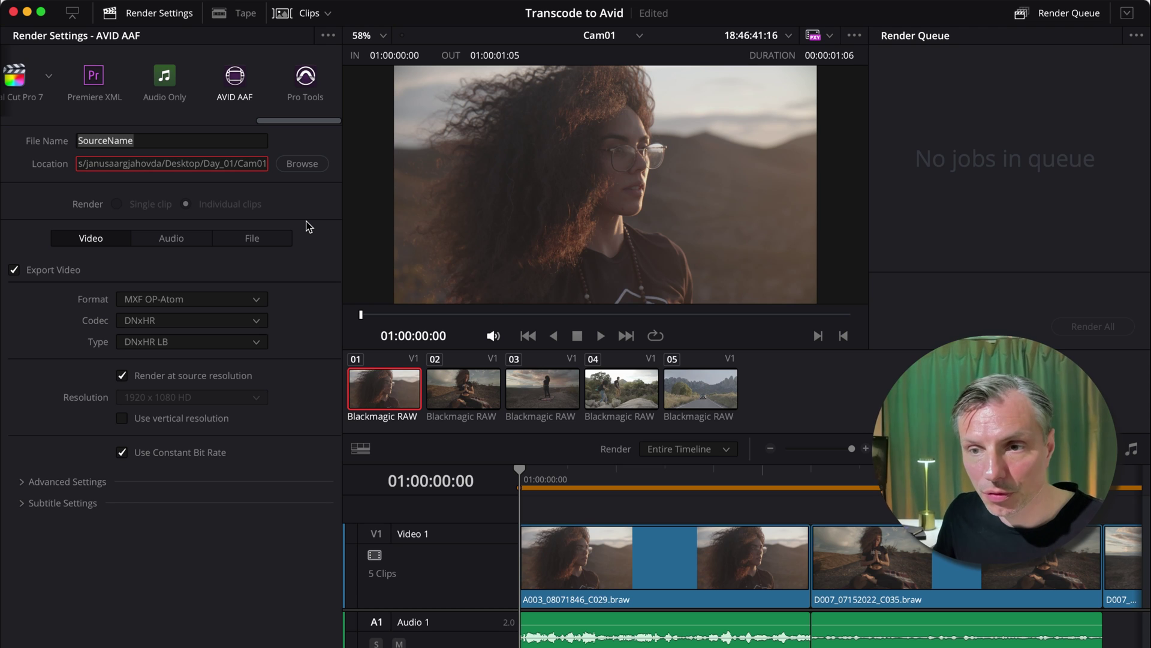
{"action": "key", "text": "Return"}
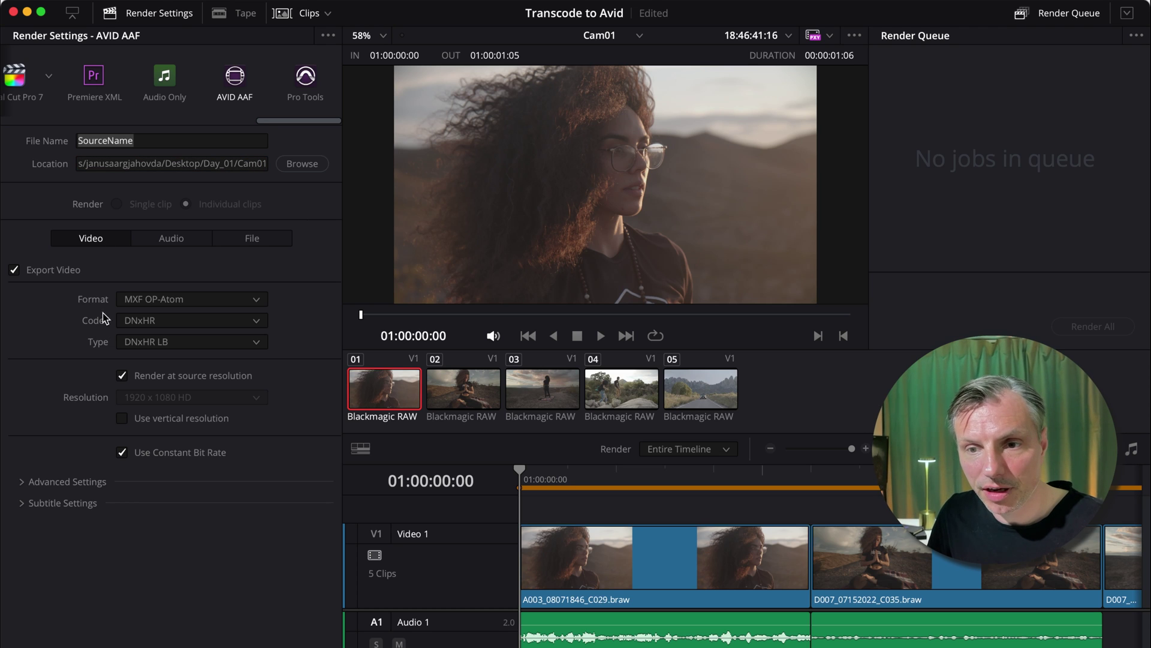
{"action": "left_click", "coordinate": [180, 299]}
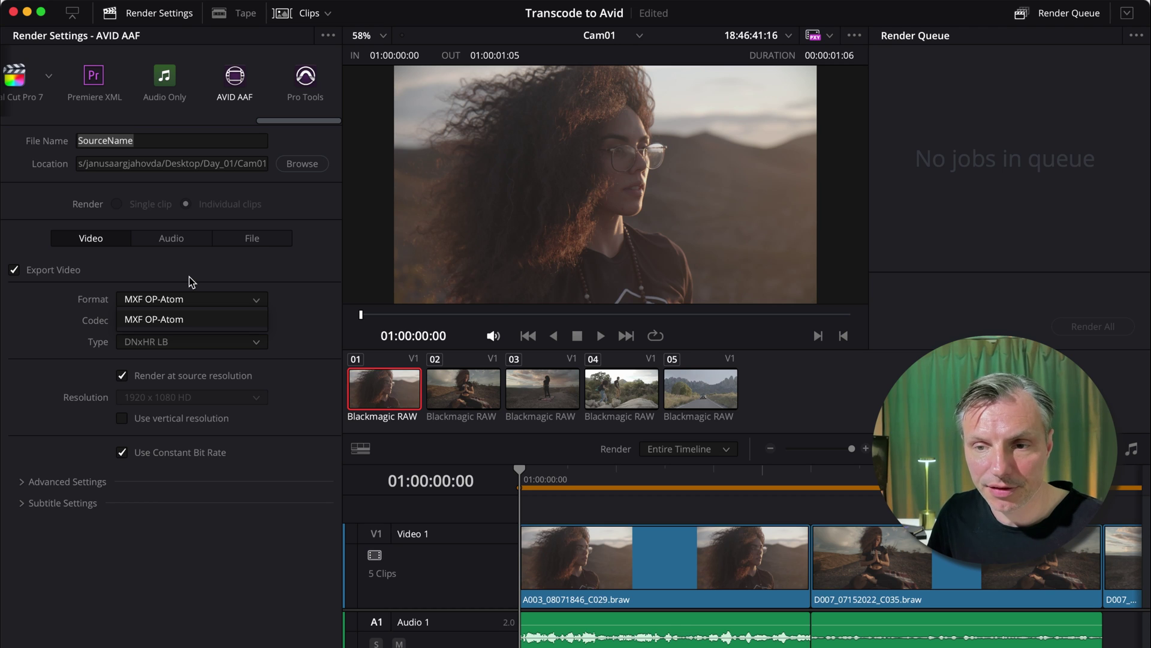
{"action": "left_click", "coordinate": [192, 276]}
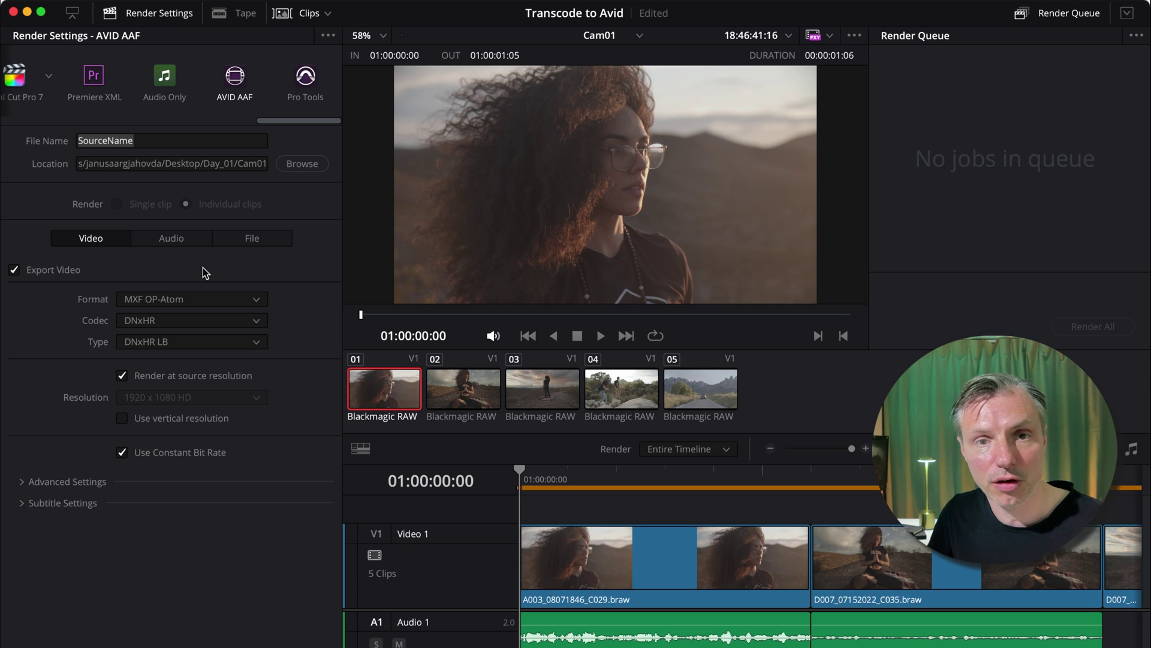
{"action": "left_click", "coordinate": [191, 321]}
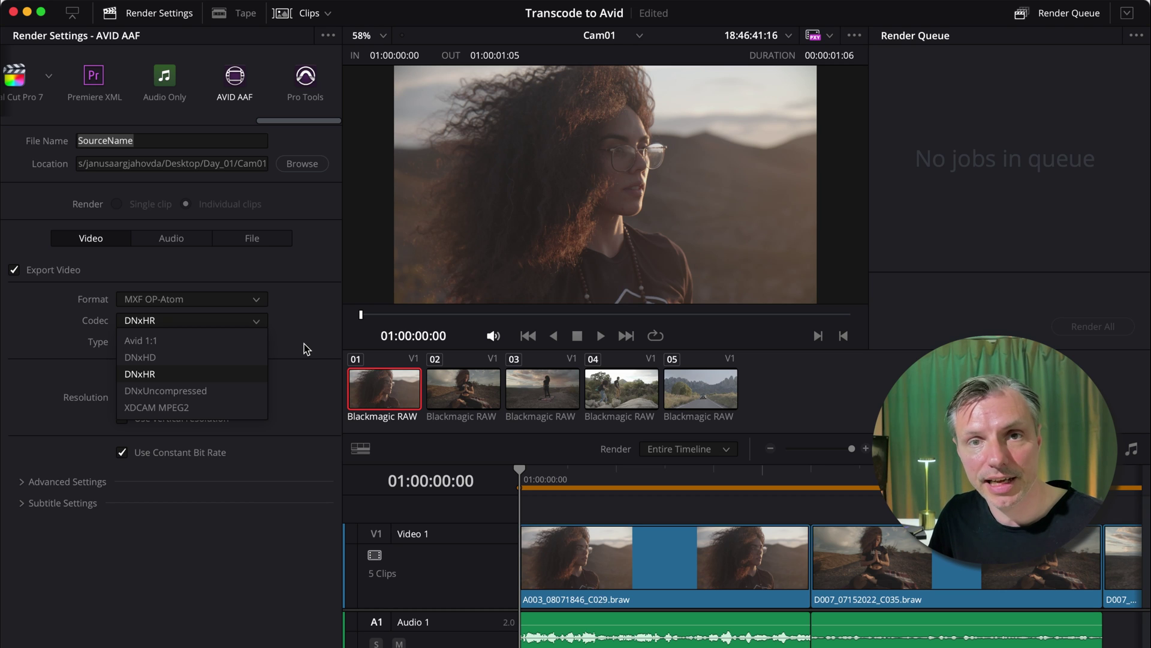
{"action": "left_click", "coordinate": [262, 374]}
{"action": "left_click", "coordinate": [182, 341]}
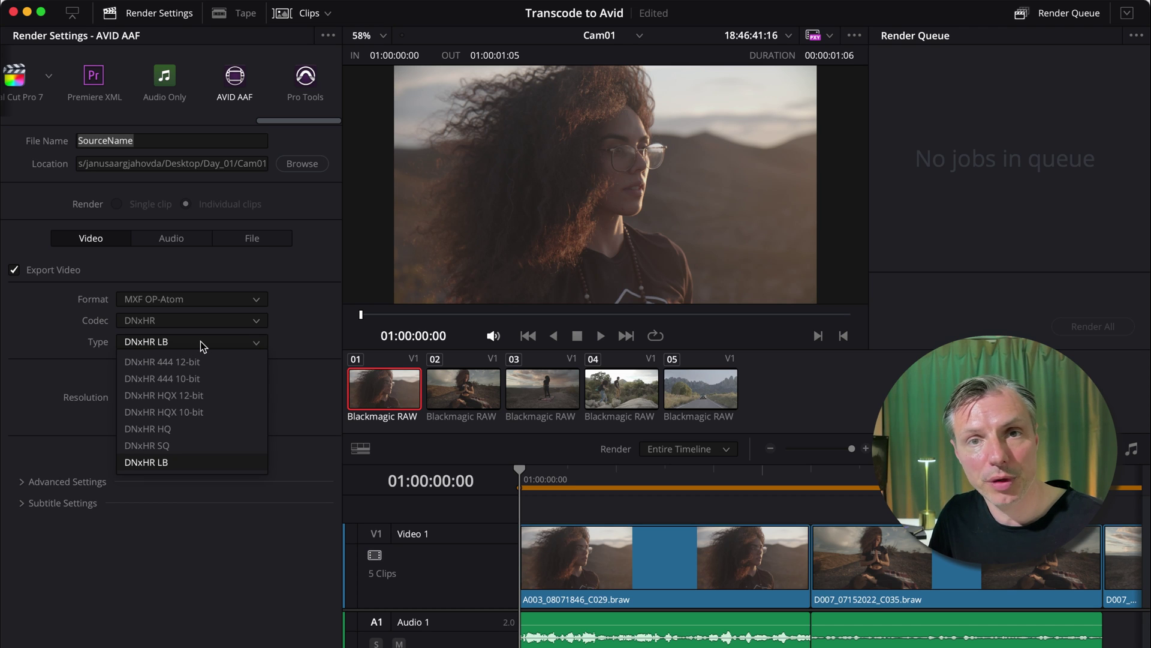
{"action": "left_click", "coordinate": [200, 341]}
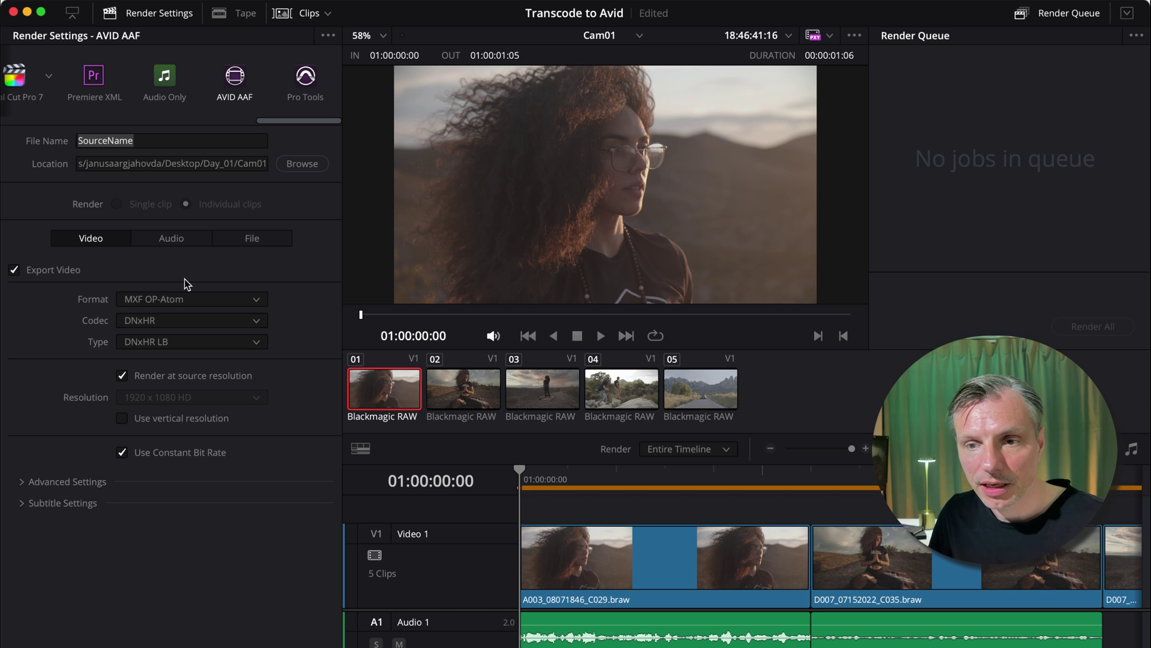
Keep the audio at Linear PCM with channels Same as source, then view the file-naming settings.
{"action": "left_click", "coordinate": [172, 238]}
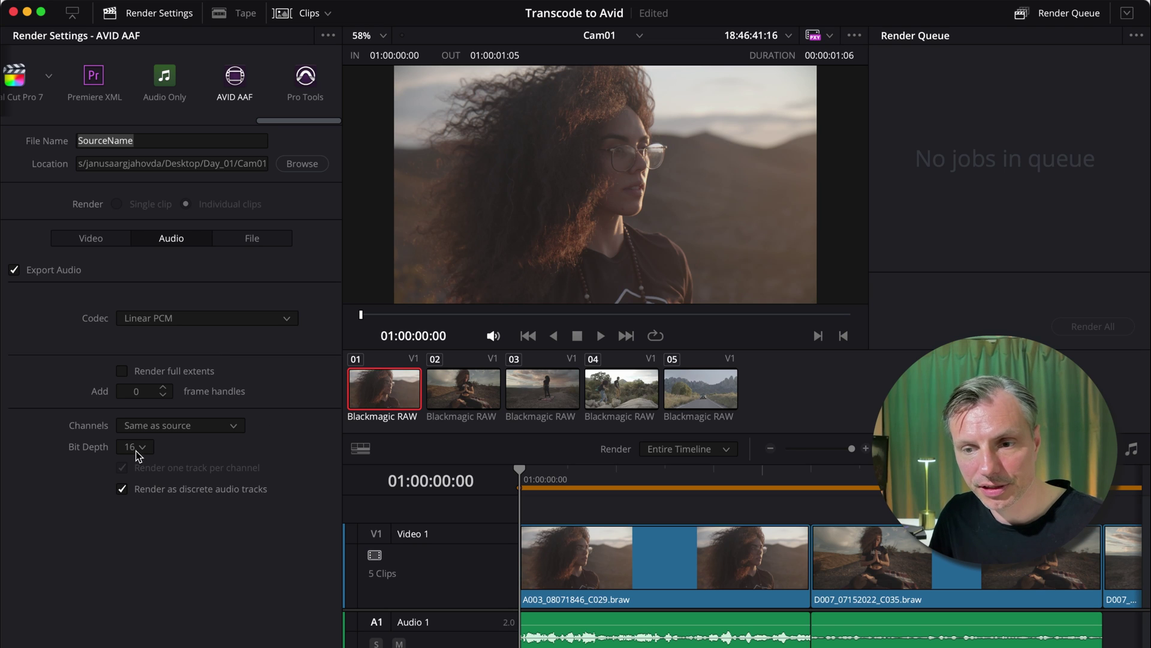
{"action": "left_click", "coordinate": [195, 426]}
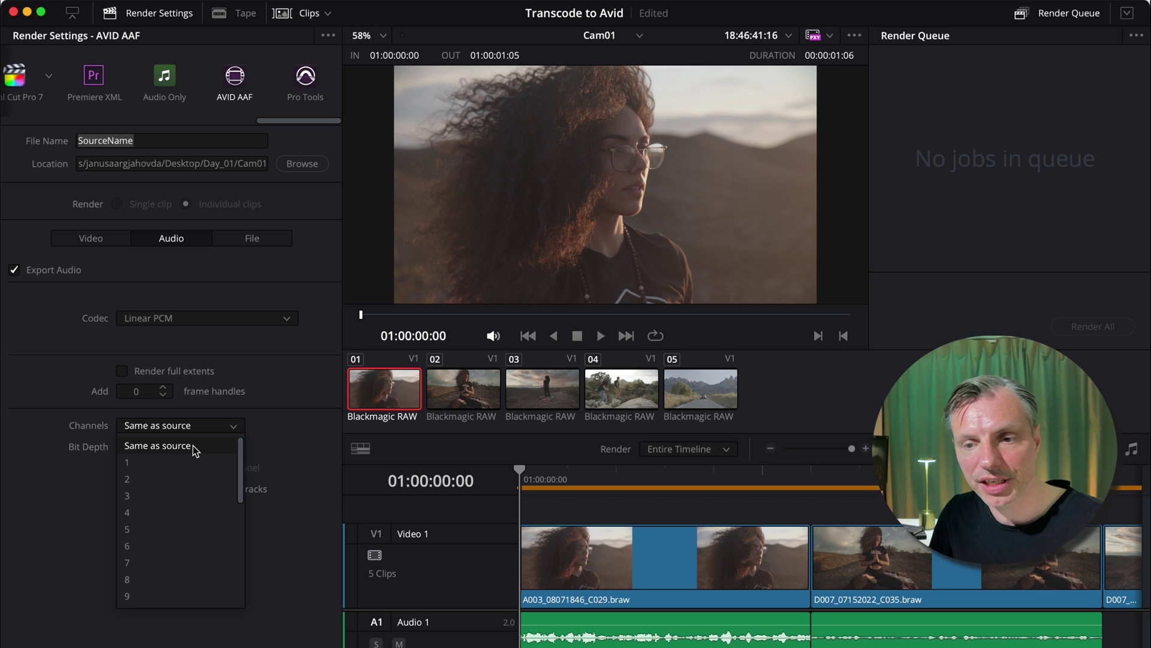
{"action": "left_click", "coordinate": [193, 446]}
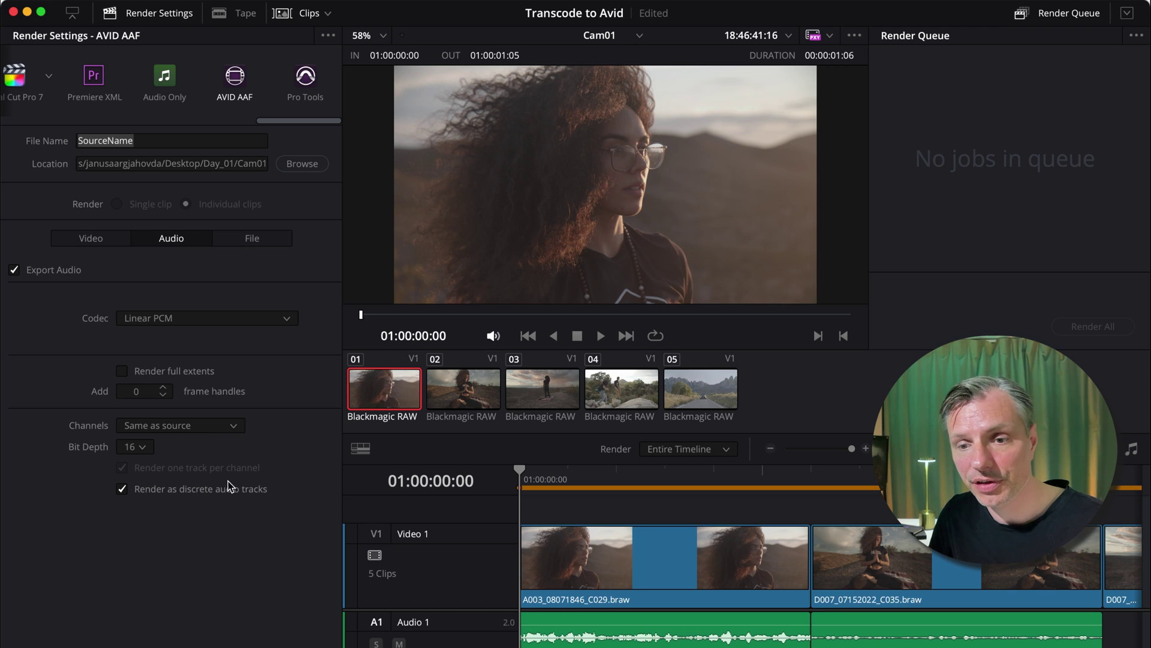
{"action": "left_click", "coordinate": [247, 241]}
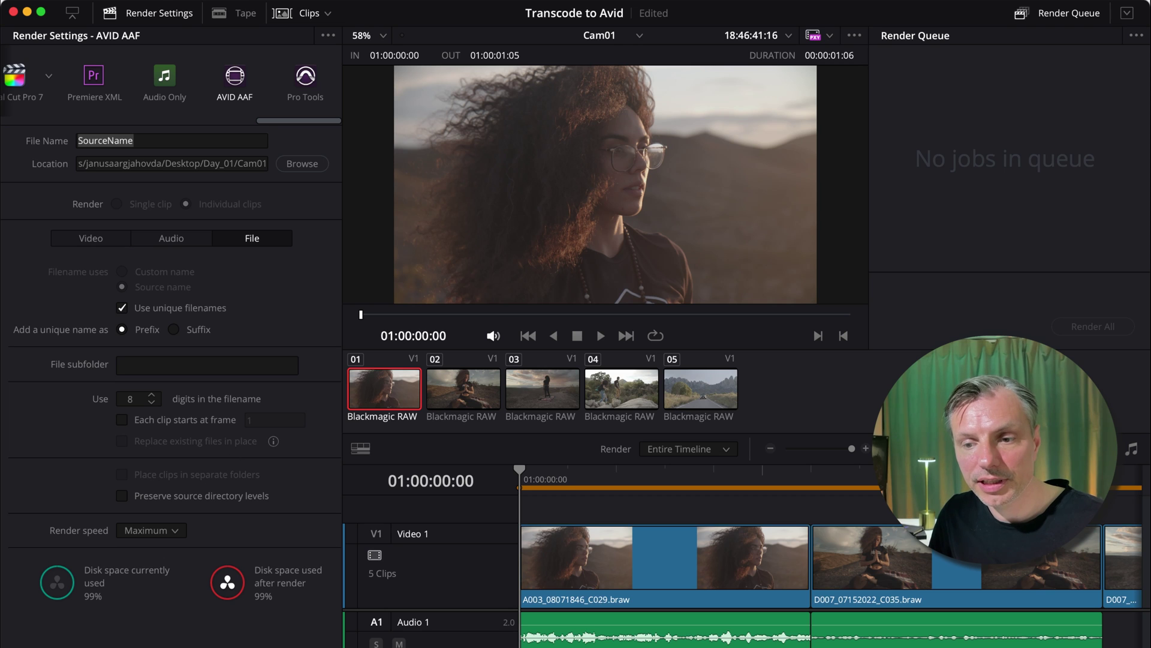
Add the Cam01 render job to the queue and return to the Media page.
{"action": "key", "text": "alt+shift+slash"}
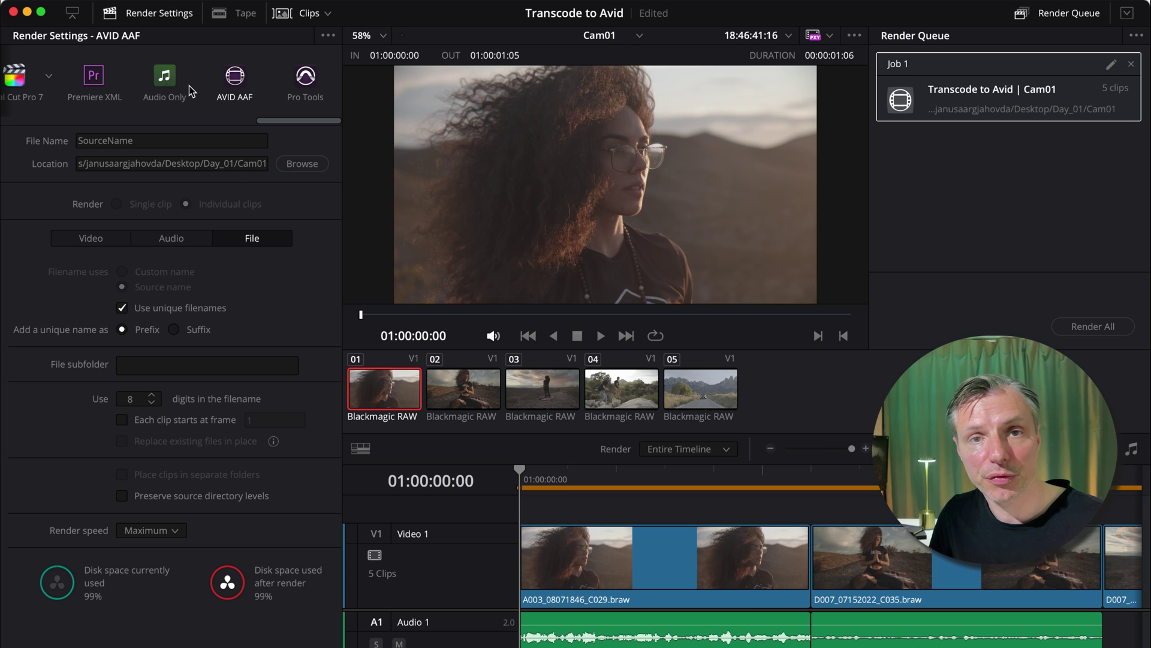
{"action": "scroll", "coordinate": [181, 93], "scroll_direction": "left", "scroll_amount": 5}
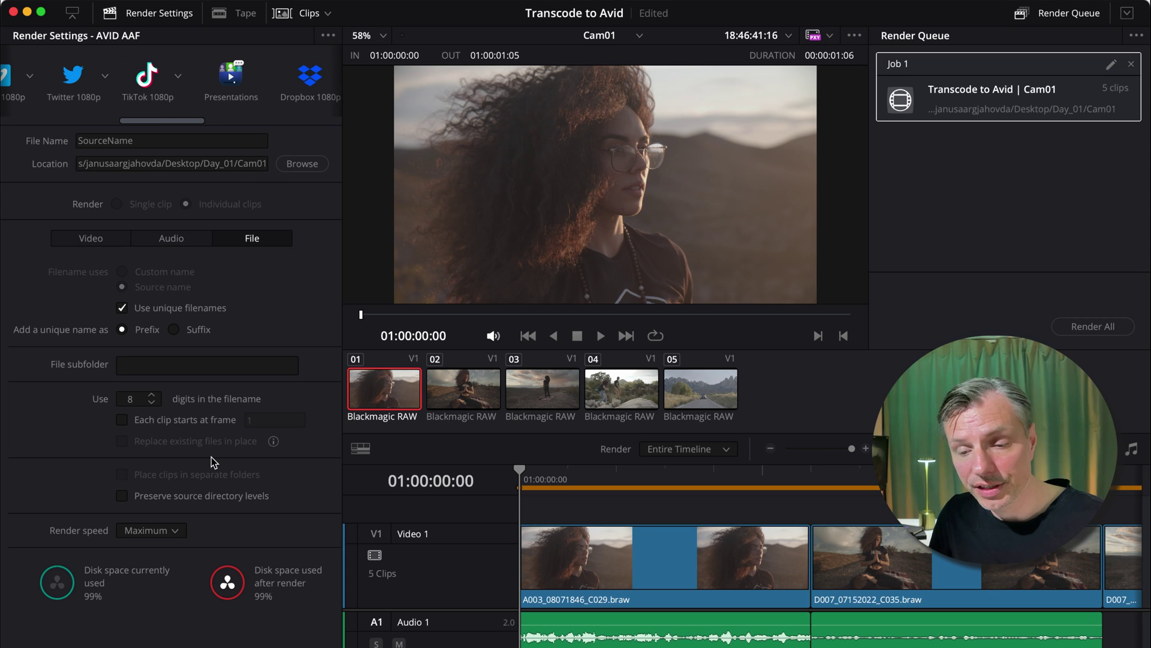
{"action": "key", "text": "shift+2"}
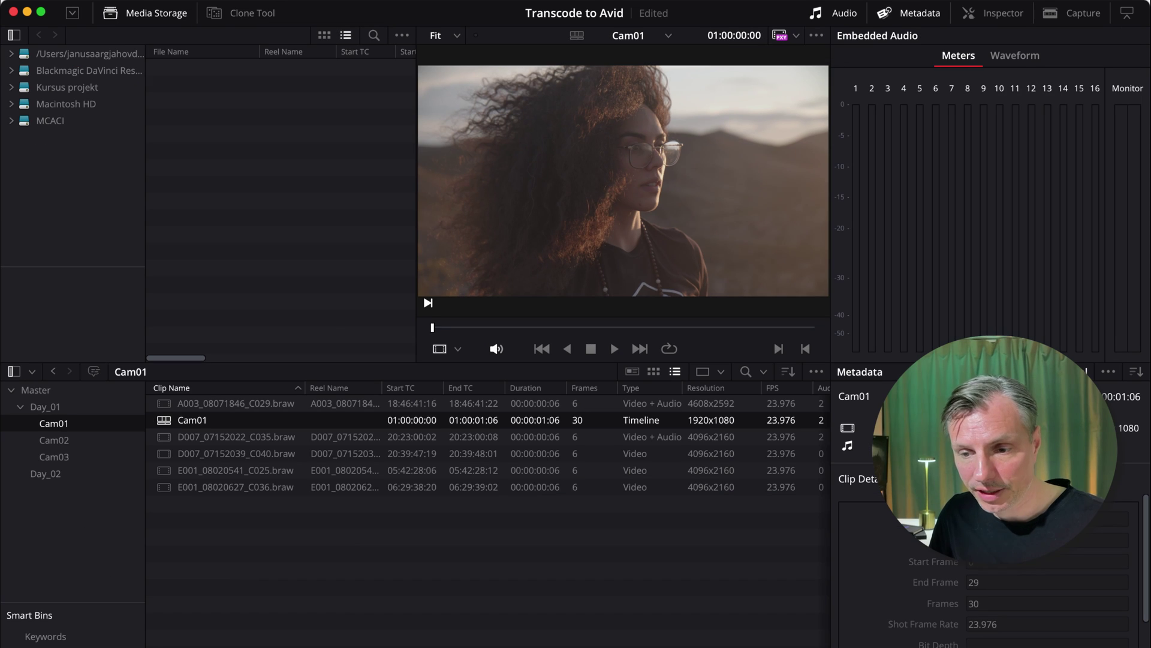
Select the five clips in the Cam02 bin and create a timeline named Cam02 from them.
{"action": "left_click", "coordinate": [62, 444]}
{"action": "left_click_drag", "start_coordinate": [276, 541], "coordinate": [148, 391]}
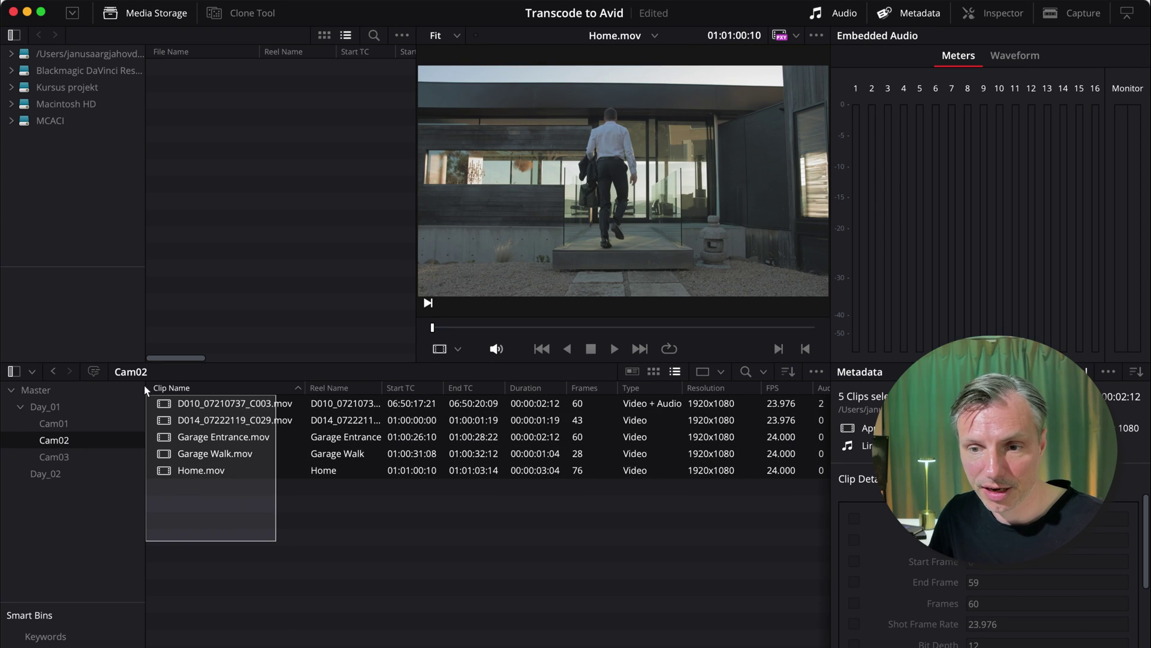
{"action": "right_click", "coordinate": [167, 419]}
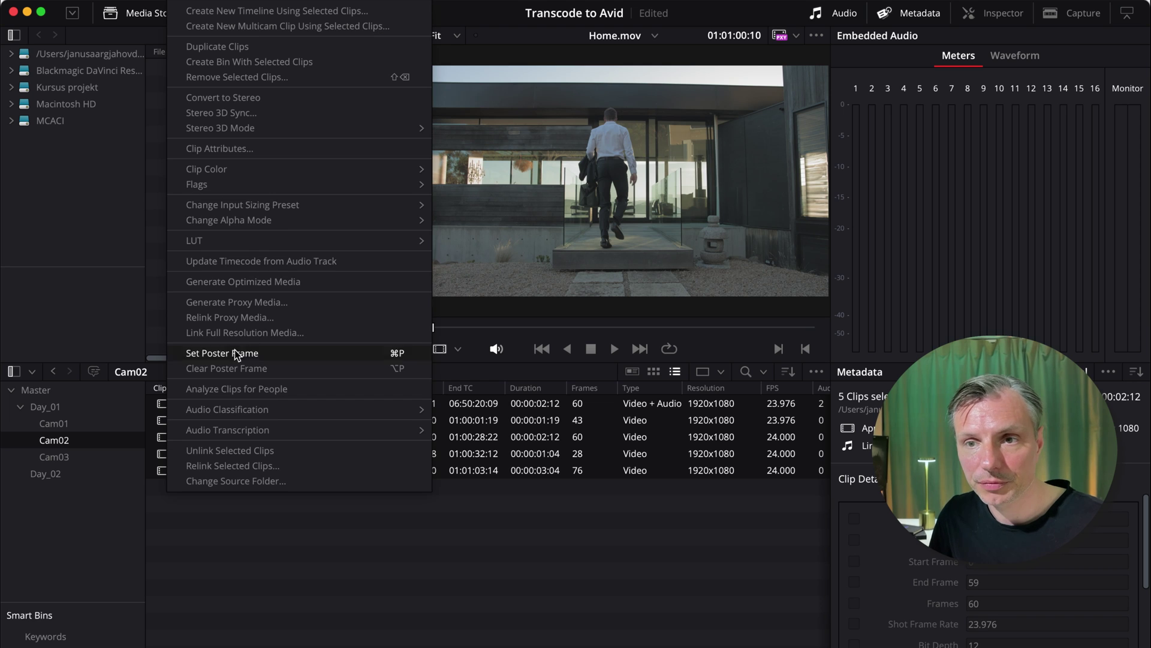
{"action": "left_click", "coordinate": [258, 12]}
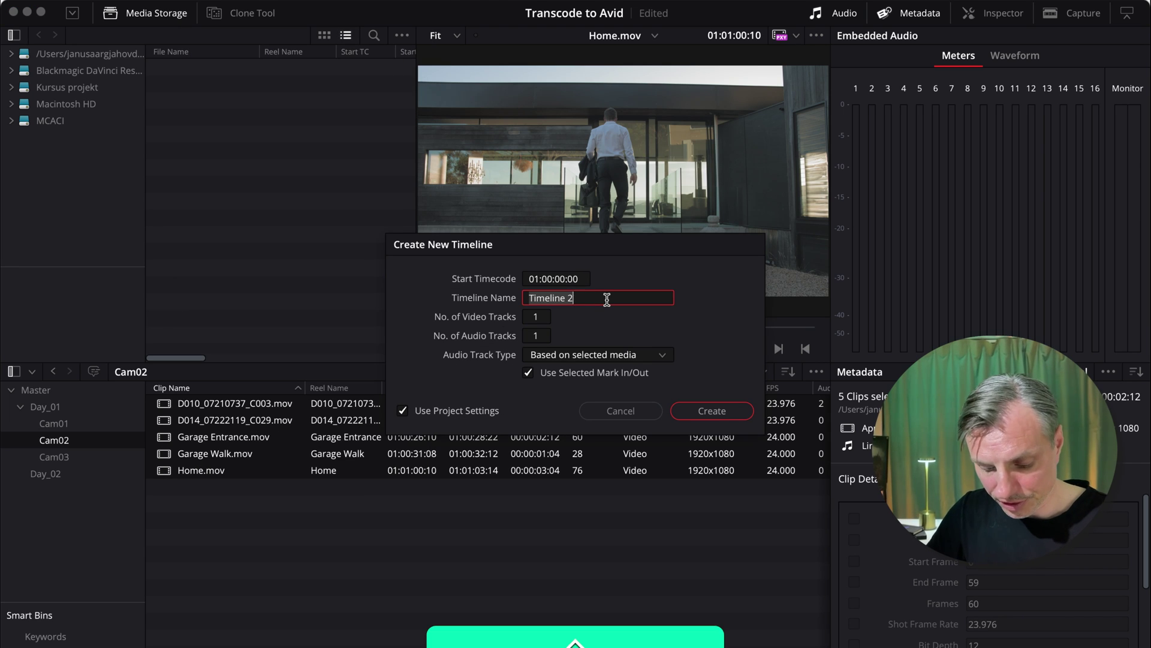
{"action": "type", "text": "Cam02"}
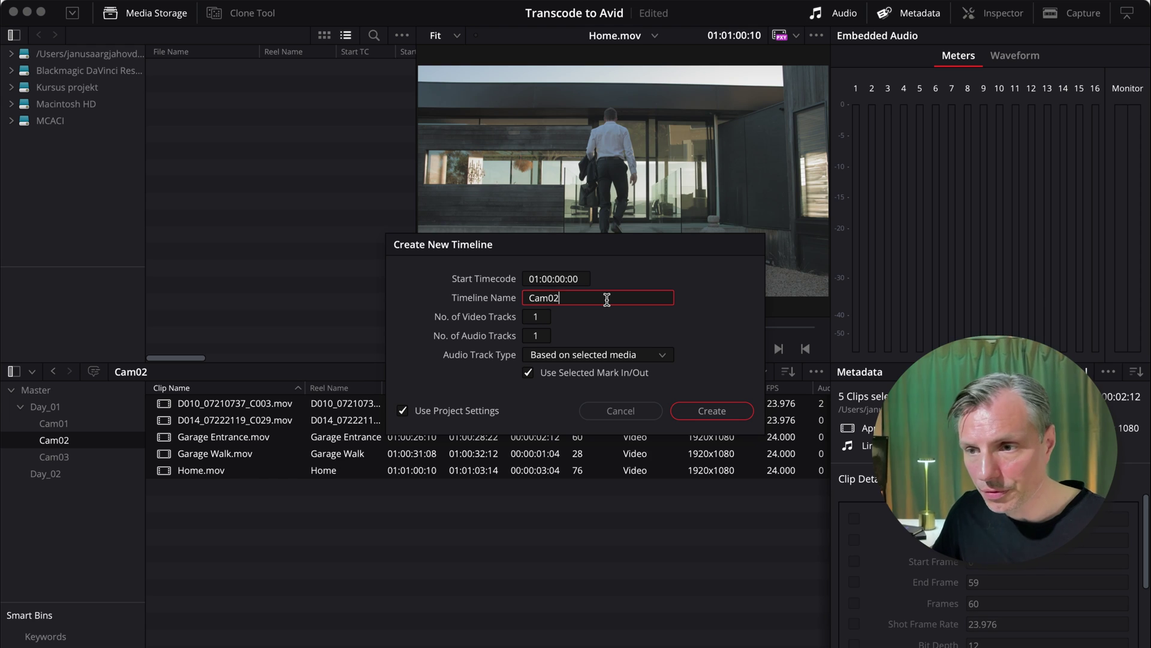
{"action": "key", "text": "Return"}
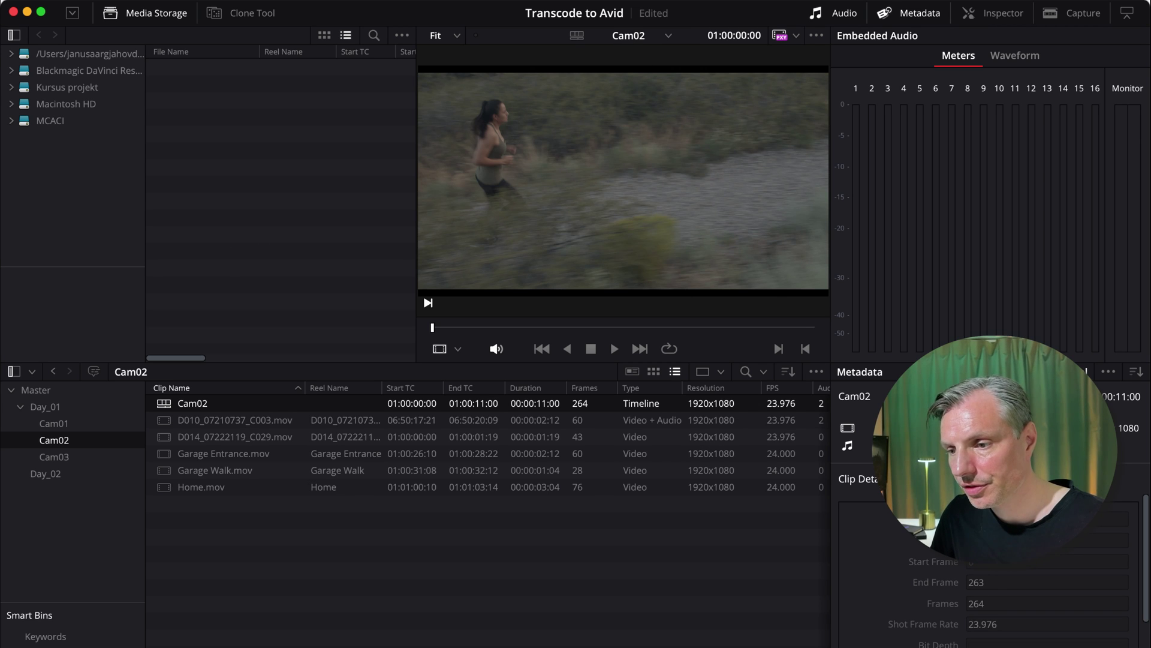
On the Deliver page, change the output location ending from Cam01 to Cam02.
{"action": "key", "text": "shift+8"}
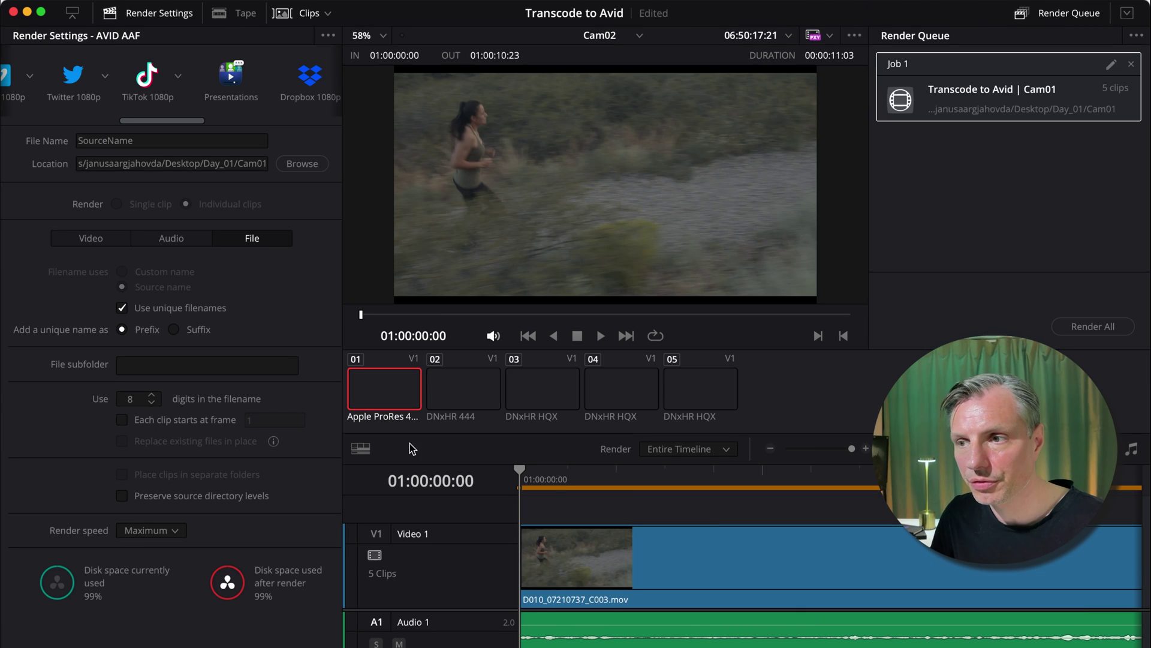
{"action": "scroll", "coordinate": [106, 83], "scroll_direction": "right", "scroll_amount": 10}
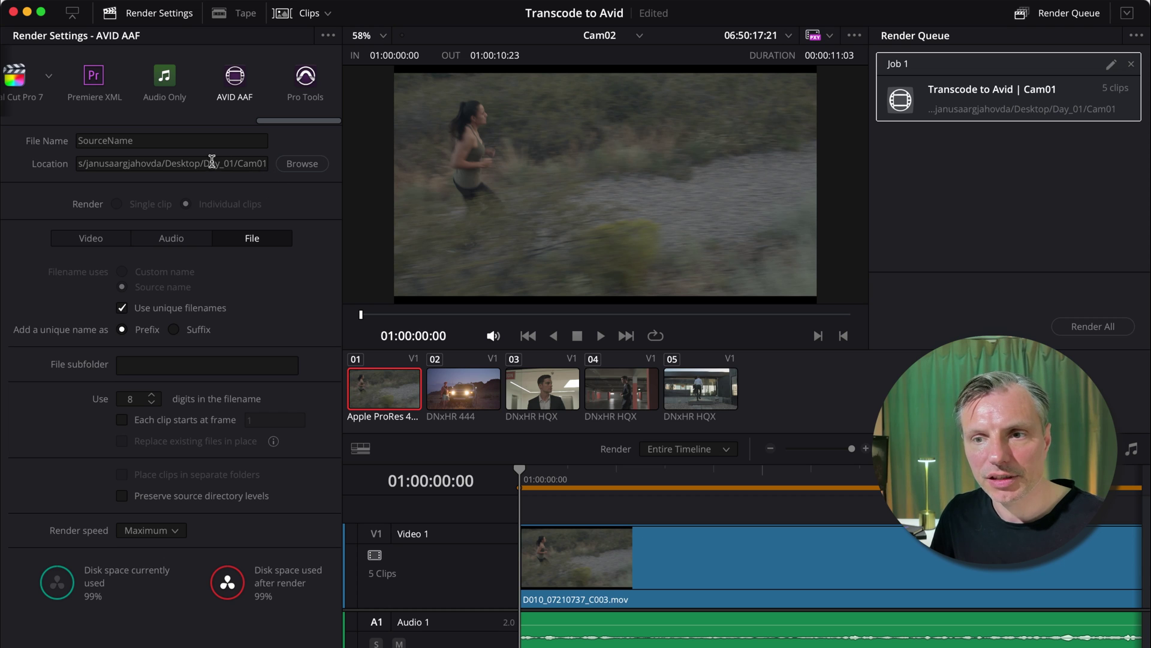
{"action": "left_click", "coordinate": [266, 163]}
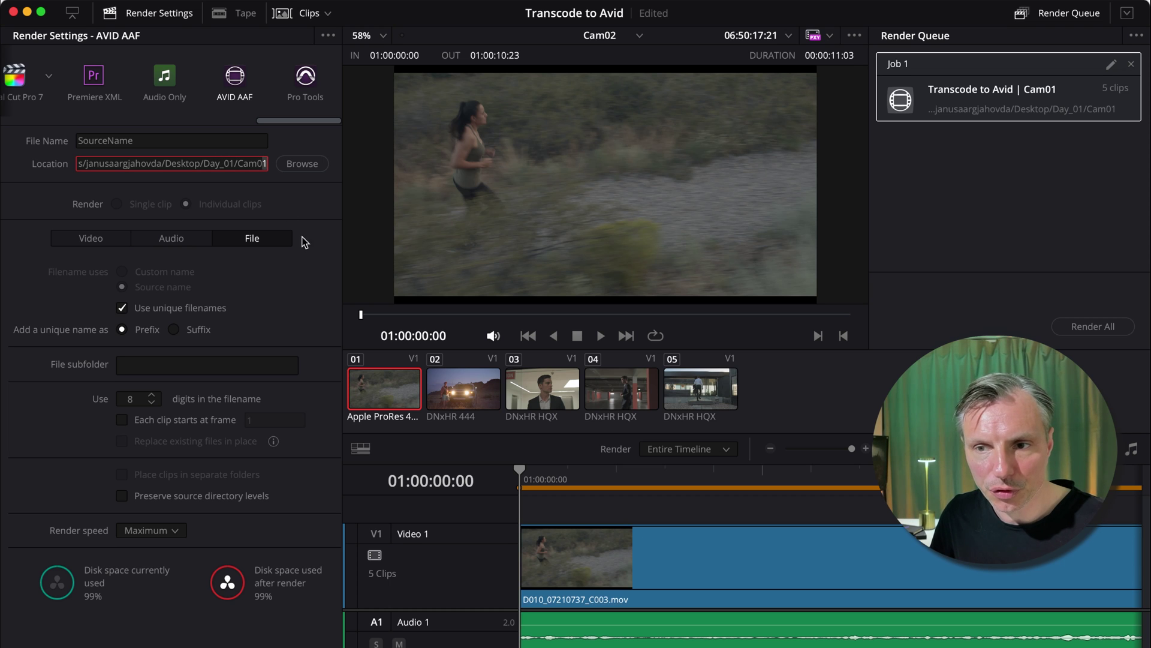
{"action": "key", "text": "BackSpace"}
{"action": "type", "text": "2"}
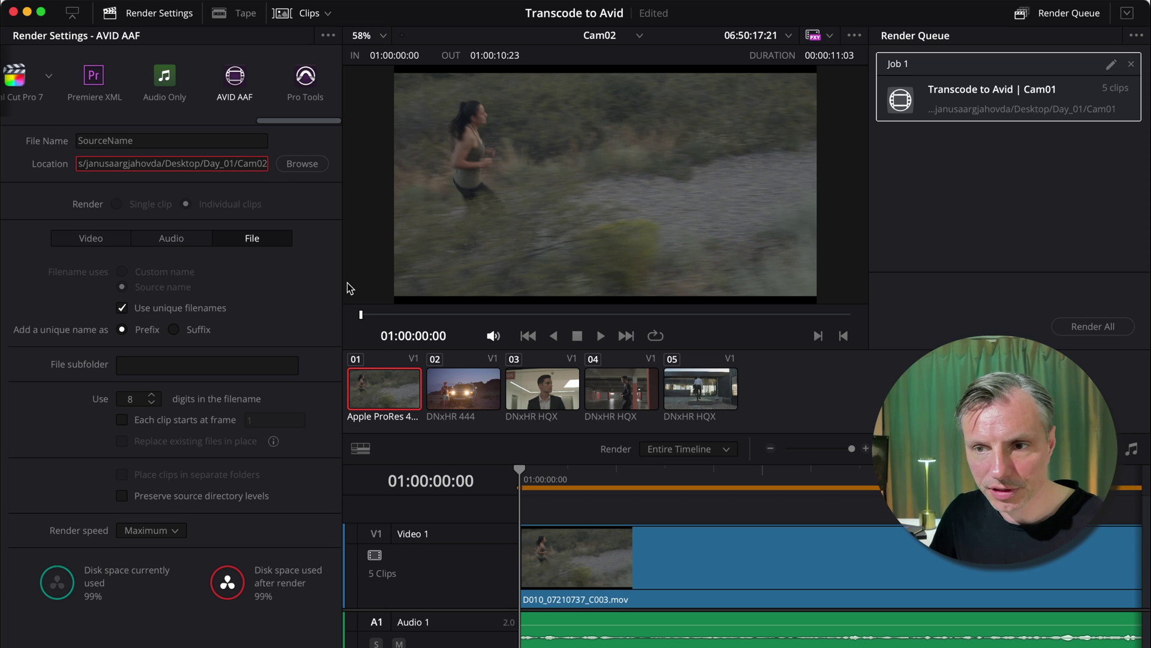
{"action": "left_click", "coordinate": [262, 270]}
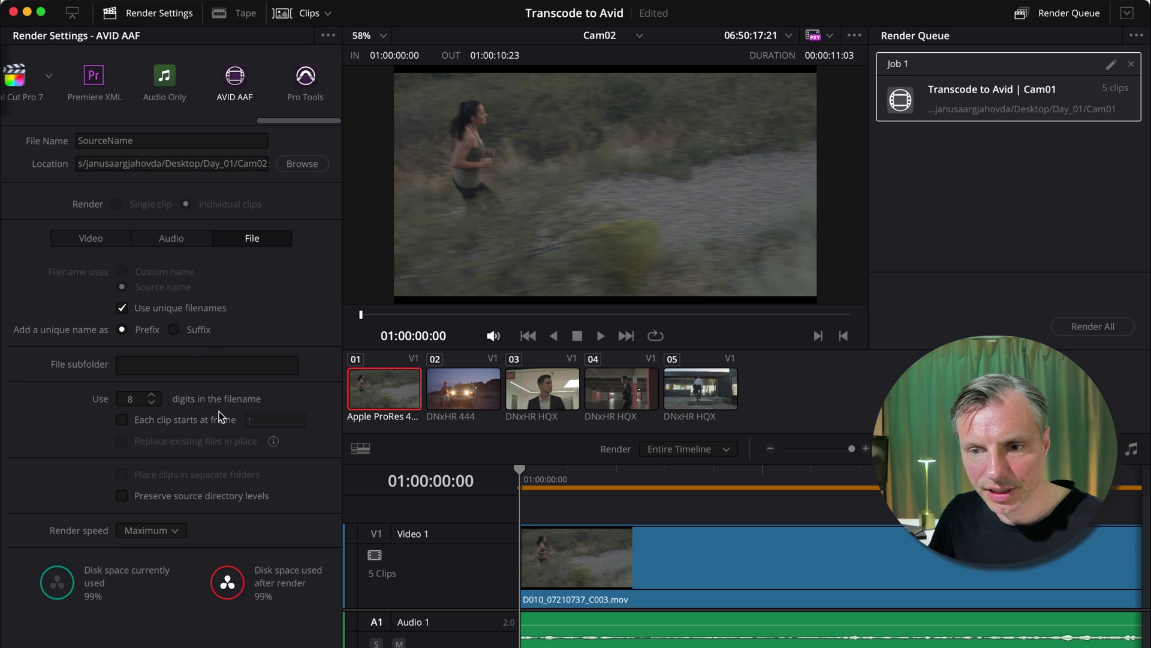
Review the audio and video export settings and add the Cam02 job to the render queue.
{"action": "left_click", "coordinate": [160, 240]}
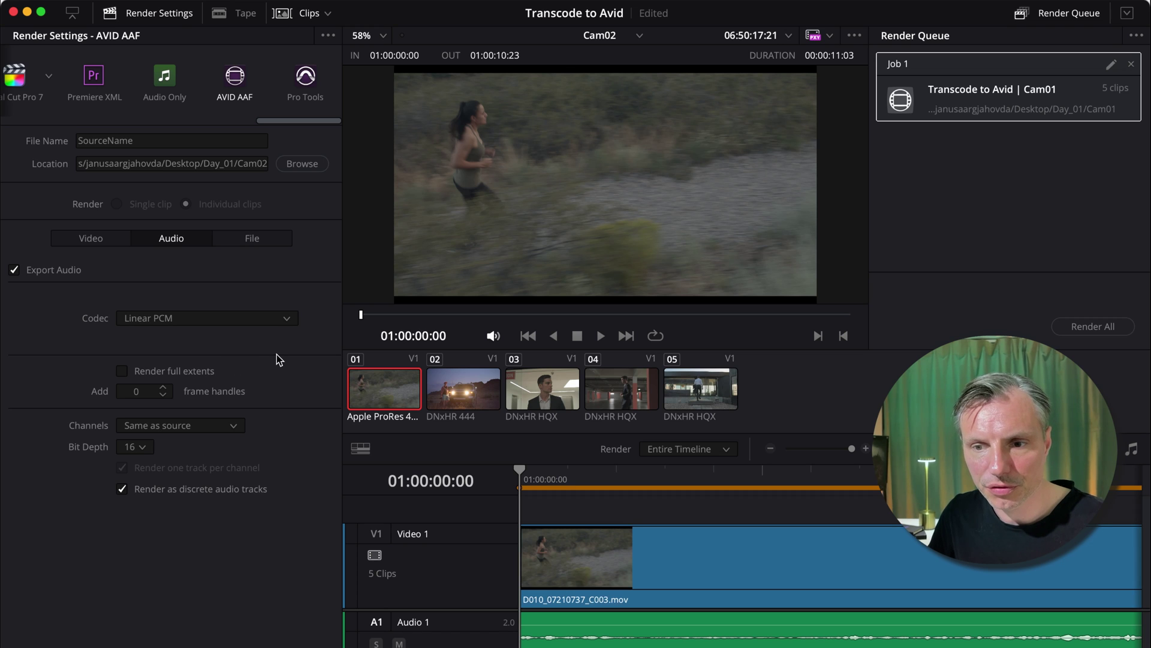
{"action": "left_click", "coordinate": [84, 238]}
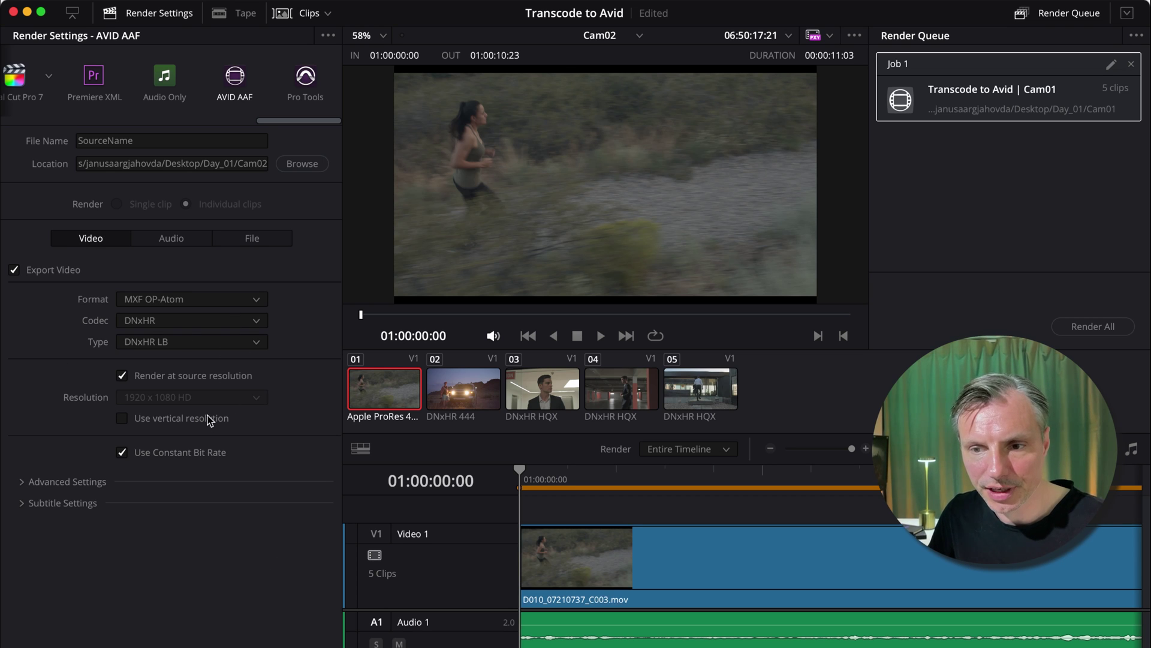
{"action": "left_click", "coordinate": [279, 618]}
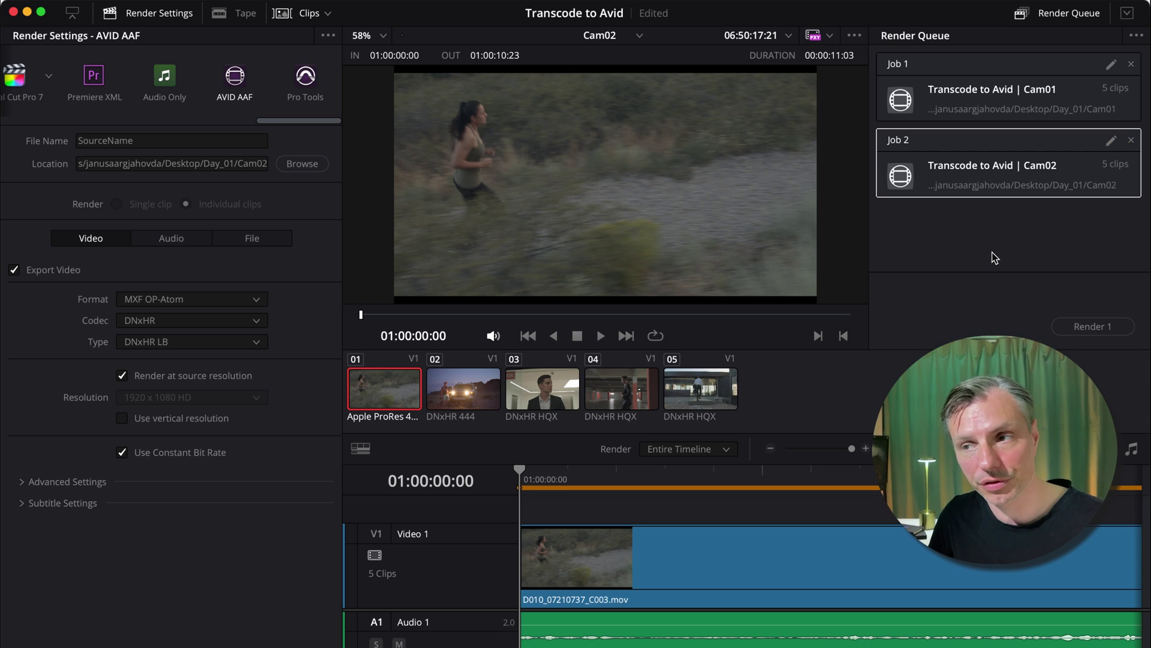
Select both the Cam01 and Cam02 render jobs and render them all.
{"action": "left_click", "coordinate": [1018, 249]}
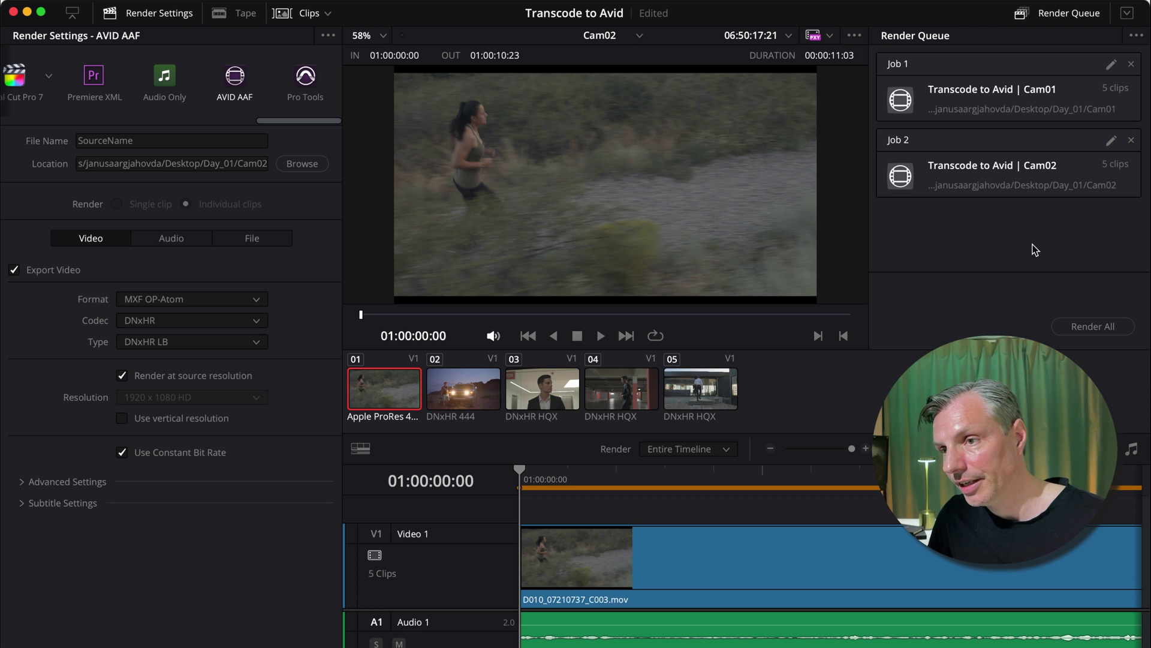
{"action": "left_click", "coordinate": [980, 159]}
{"action": "left_click", "coordinate": [965, 108], "text": "shift"}
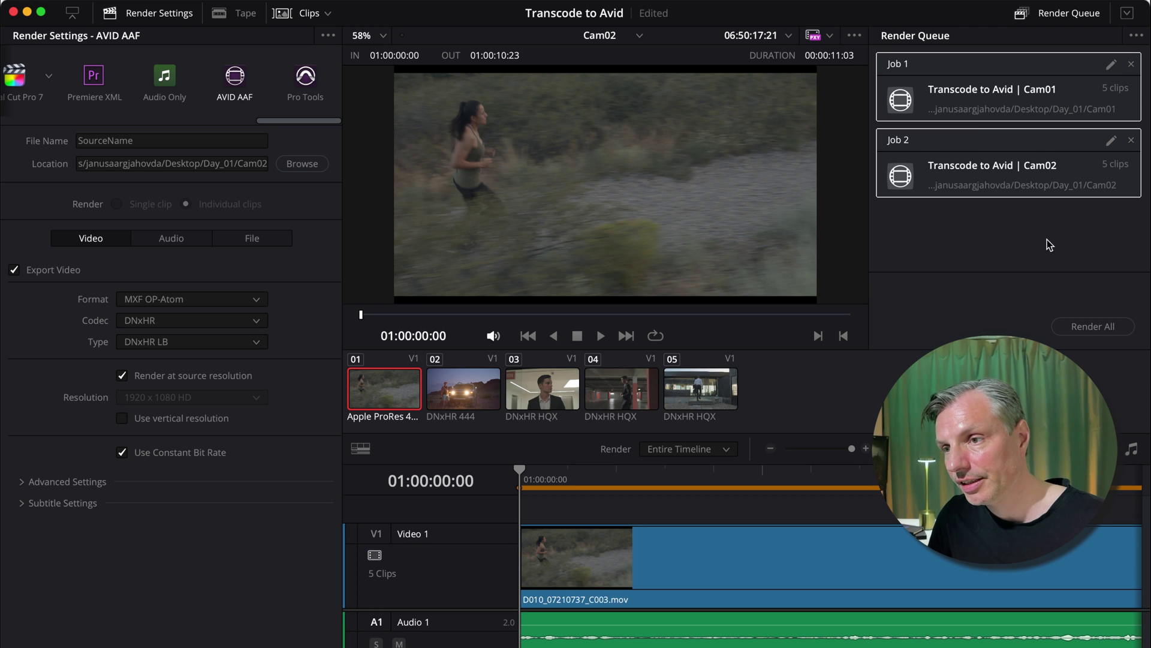
{"action": "left_click", "coordinate": [1019, 252]}
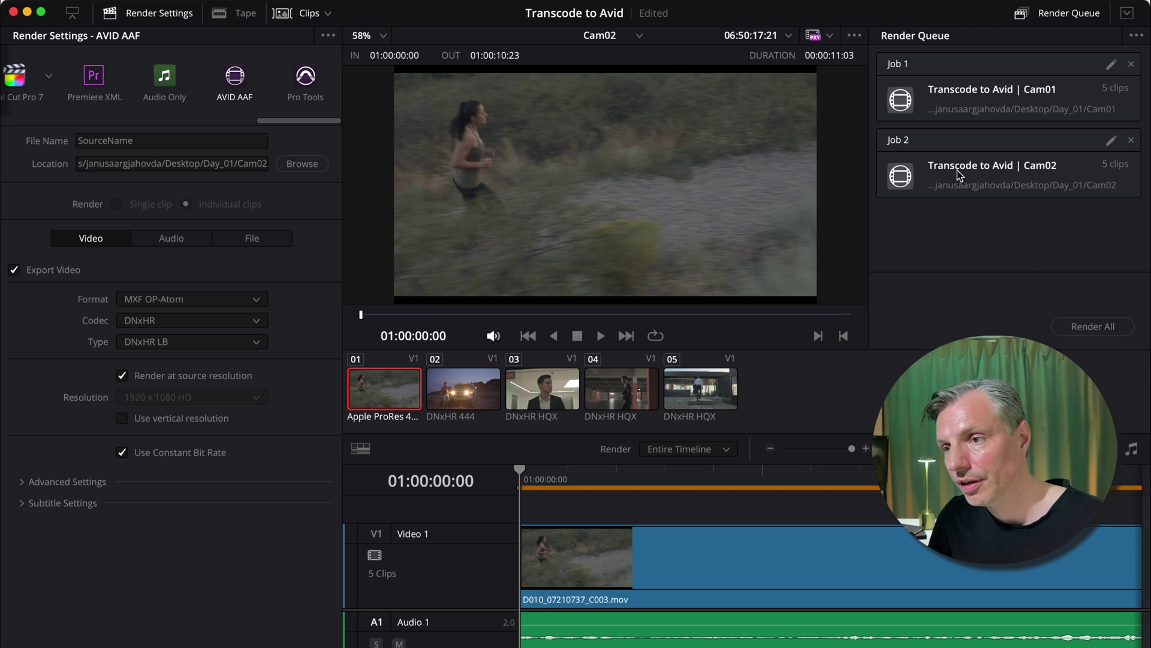
{"action": "left_click", "coordinate": [959, 175]}
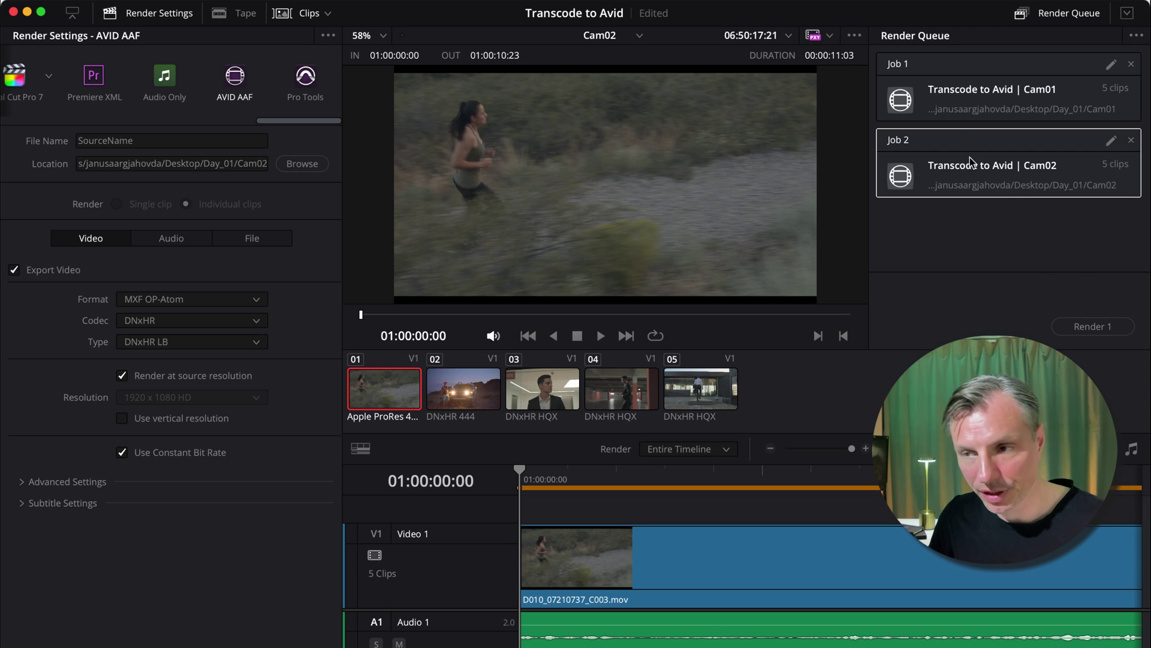
{"action": "left_click", "coordinate": [936, 107], "text": "shift"}
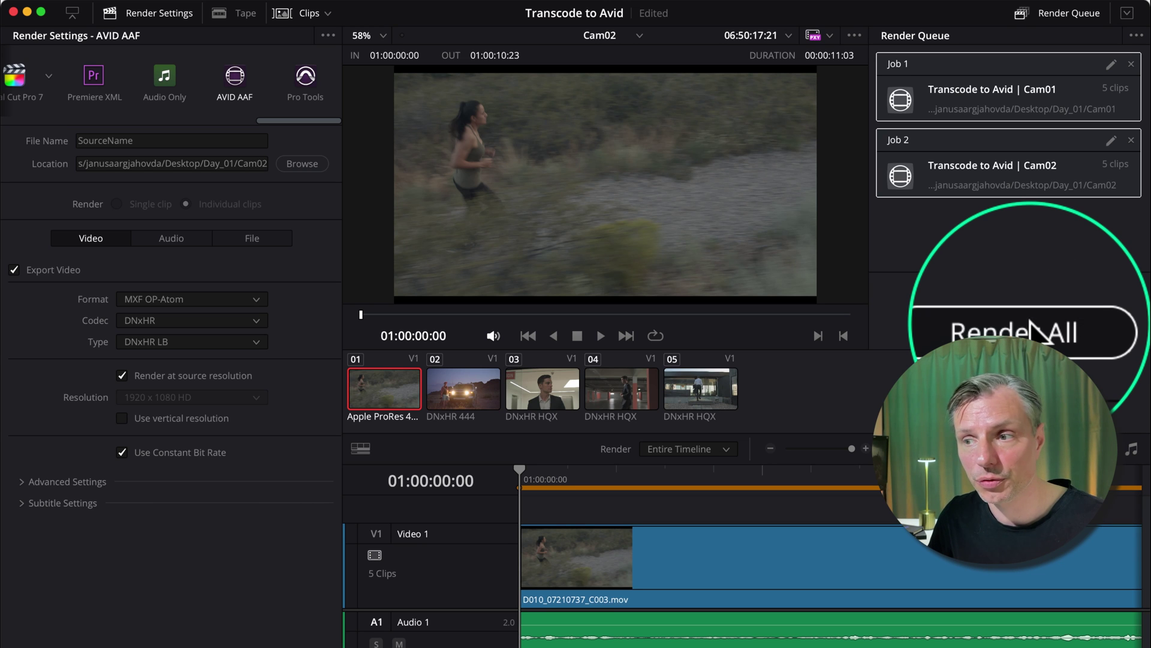
{"action": "left_click", "coordinate": [1096, 326]}
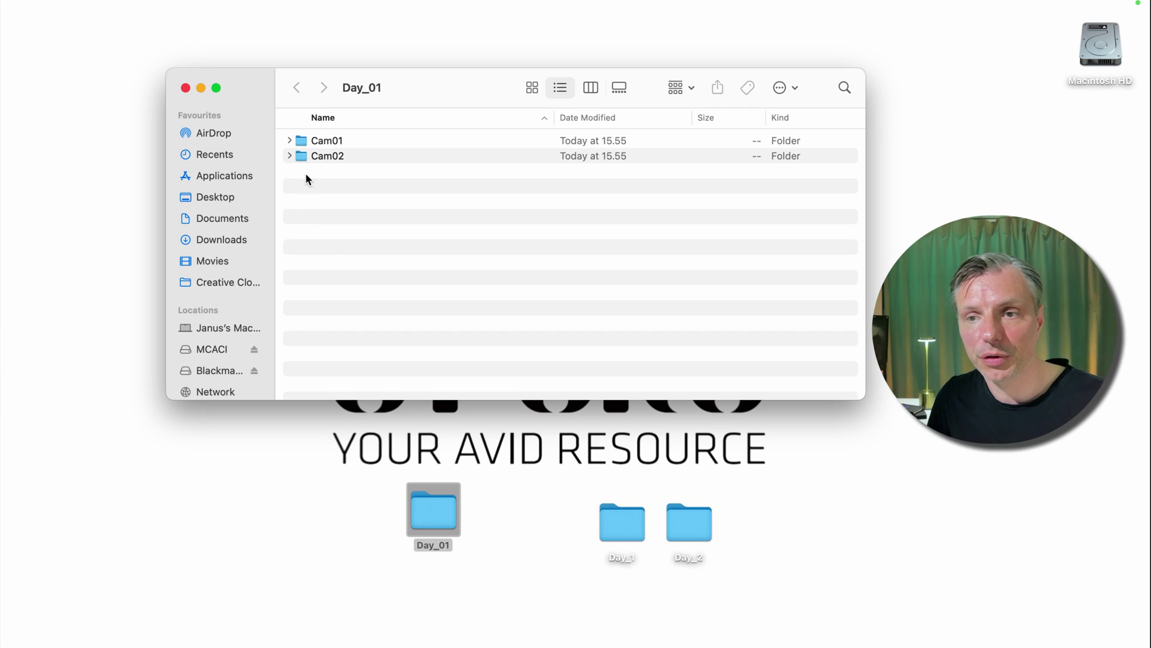
Expand Cam01 and Cam02 in Day_01 to check their .aaf and rendered MXF files.
{"action": "left_click", "coordinate": [289, 141]}
{"action": "left_click", "coordinate": [289, 308]}
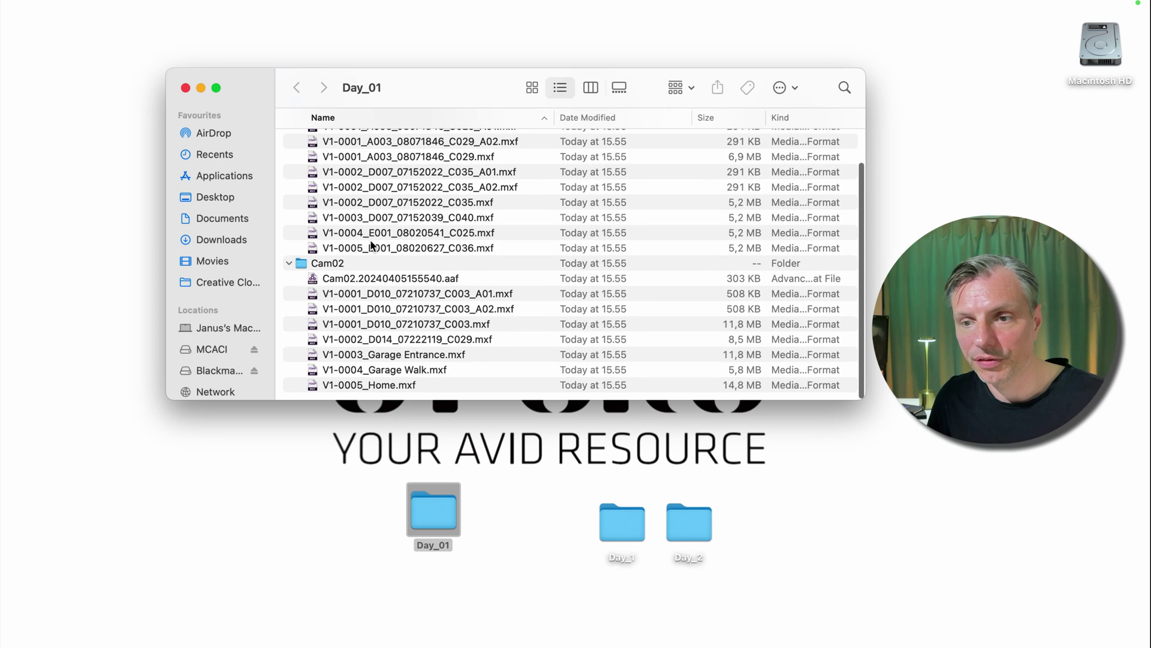
{"action": "scroll", "coordinate": [384, 246], "scroll_direction": "up", "scroll_amount": 3}
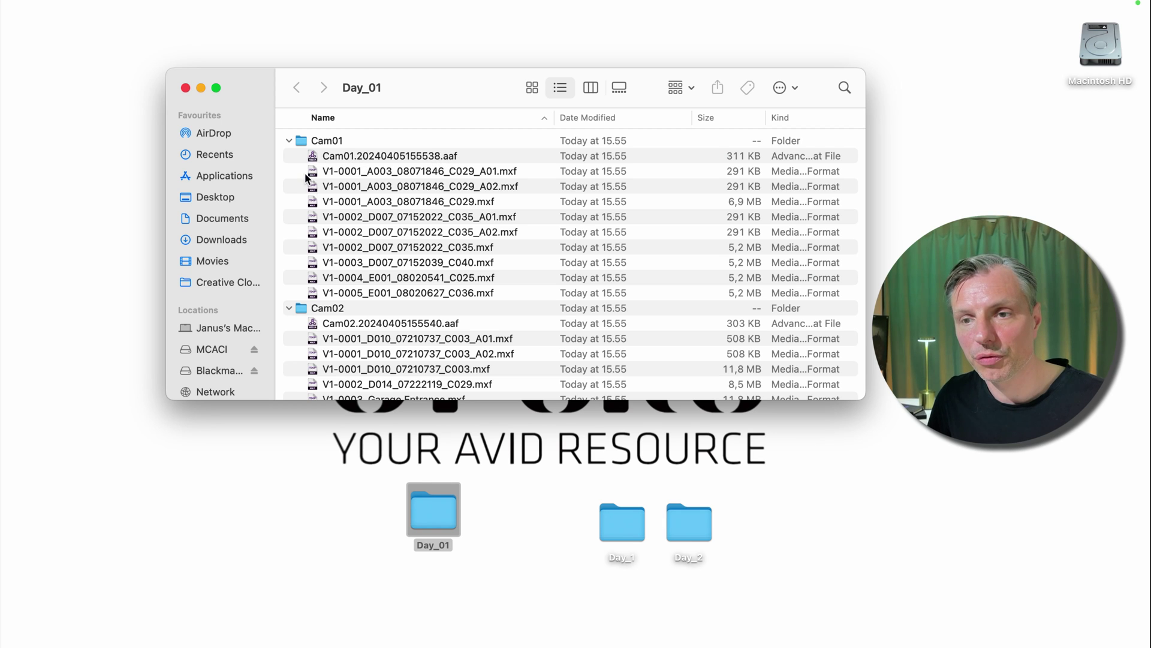
{"action": "scroll", "coordinate": [345, 338], "scroll_direction": "down", "scroll_amount": 2}
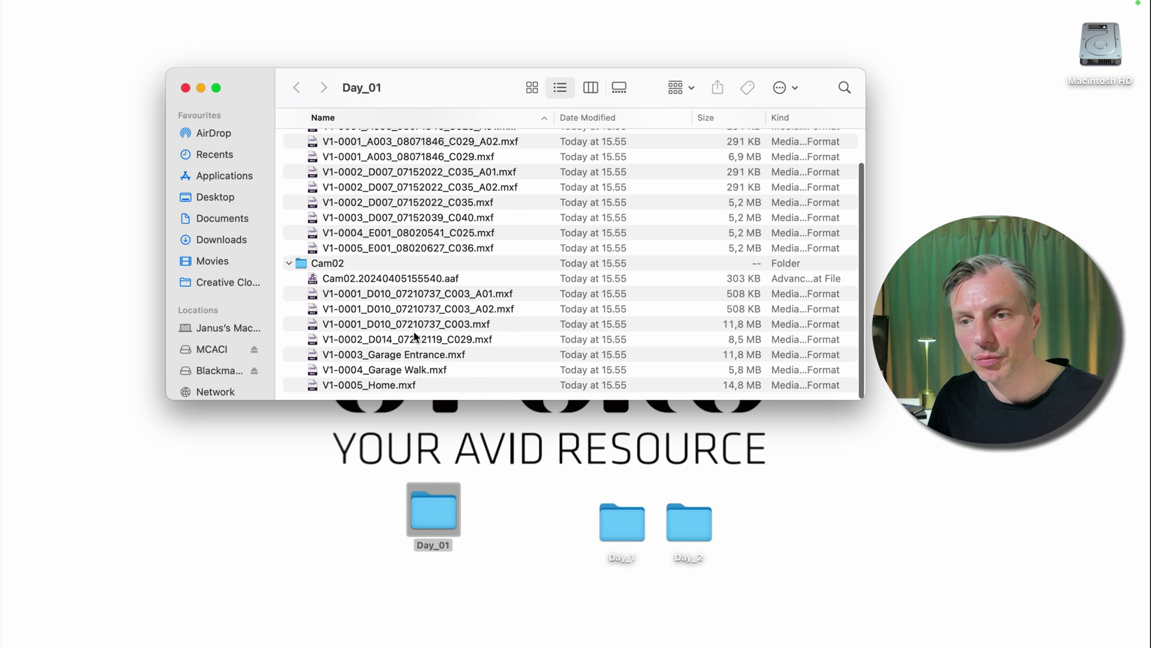
{"action": "scroll", "coordinate": [416, 324], "scroll_direction": "up", "scroll_amount": 2}
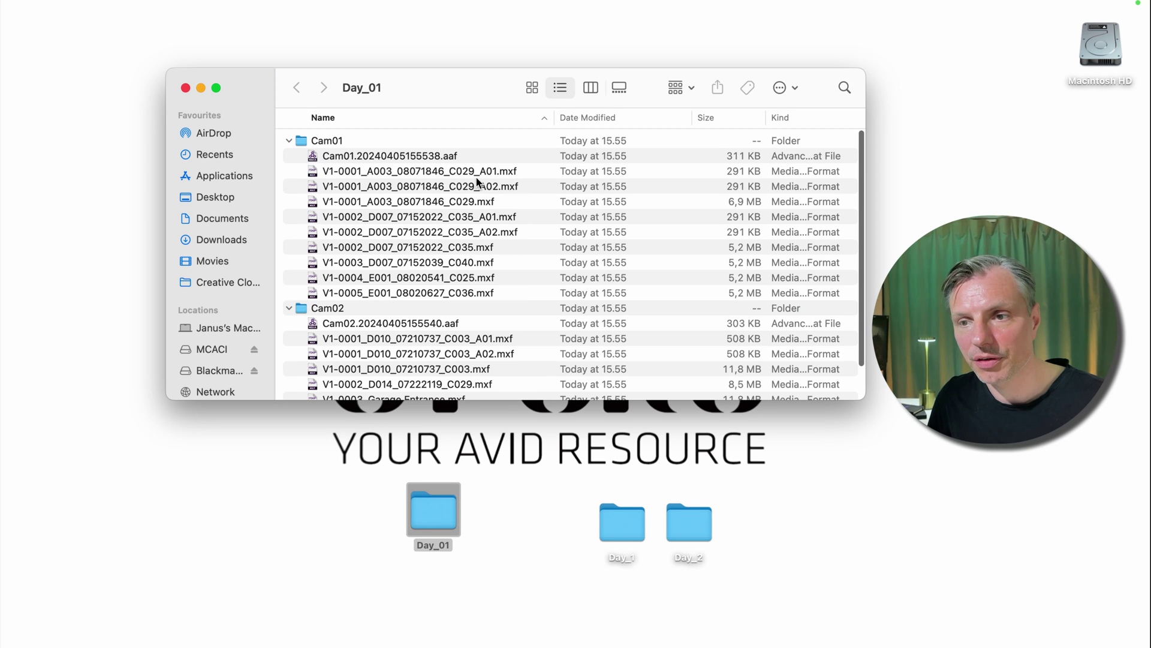
{"action": "left_click", "coordinate": [316, 203]}
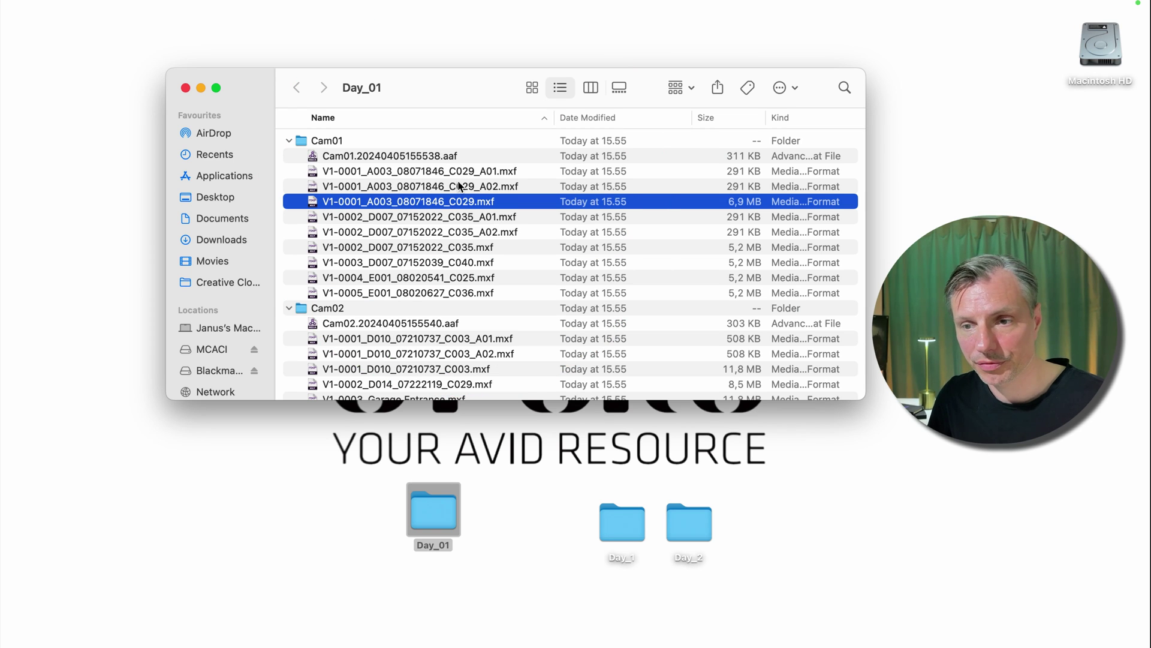
{"action": "left_click_drag", "start_coordinate": [461, 91], "coordinate": [460, 90]}
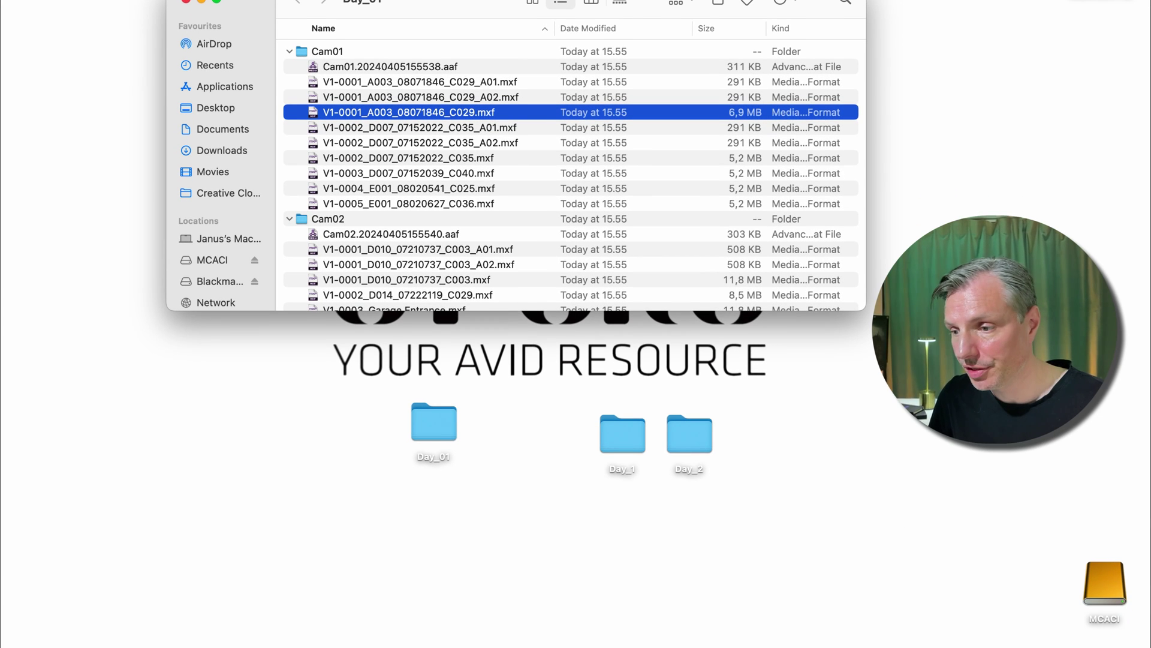
Open the MCACI drive and create a folder named Avid MediaFiles on it.
{"action": "left_click", "coordinate": [1095, 585]}
{"action": "double_click", "coordinate": [1095, 584]}
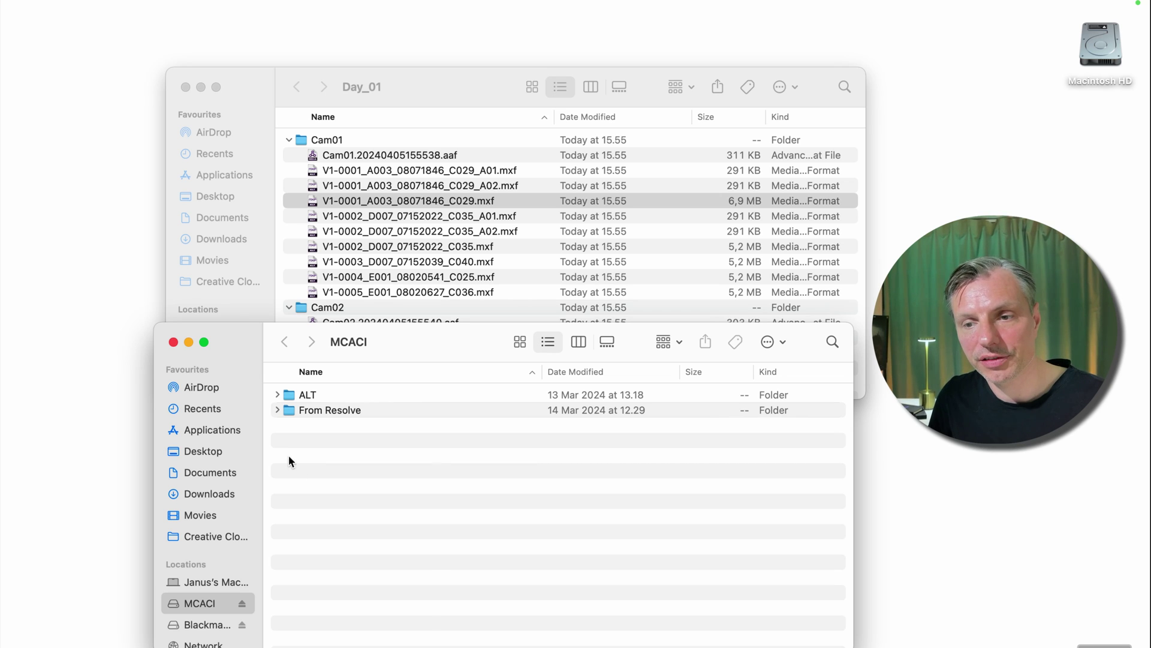
{"action": "right_click", "coordinate": [292, 454]}
{"action": "left_click", "coordinate": [321, 462]}
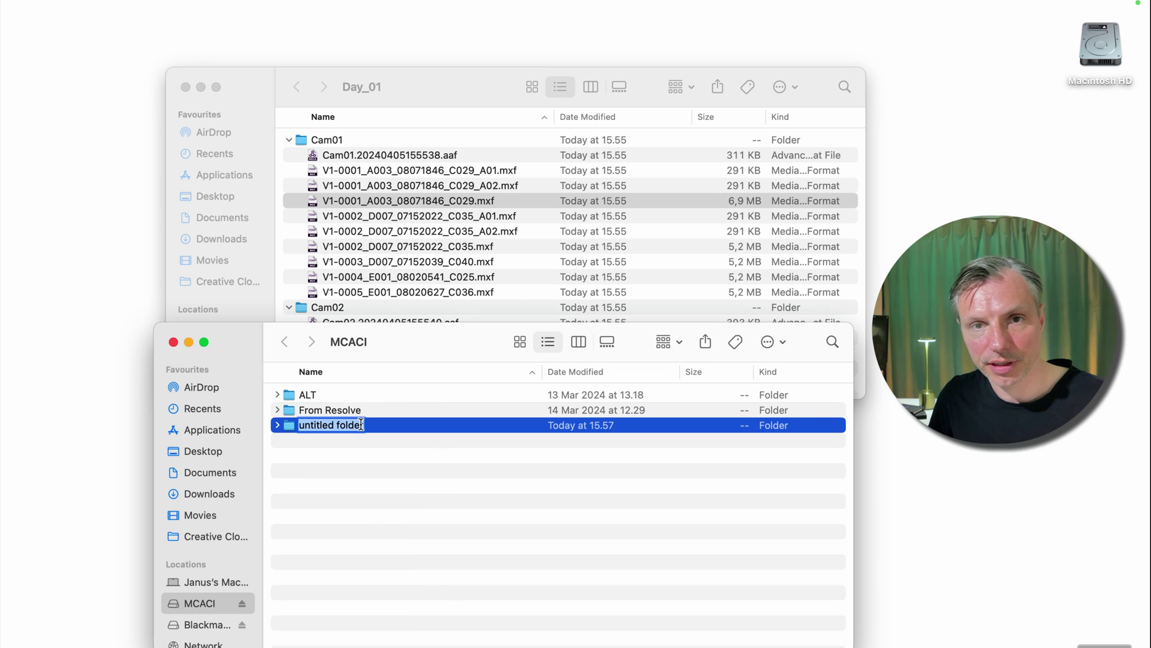
{"action": "type", "text": "Avid MediaFiles"}
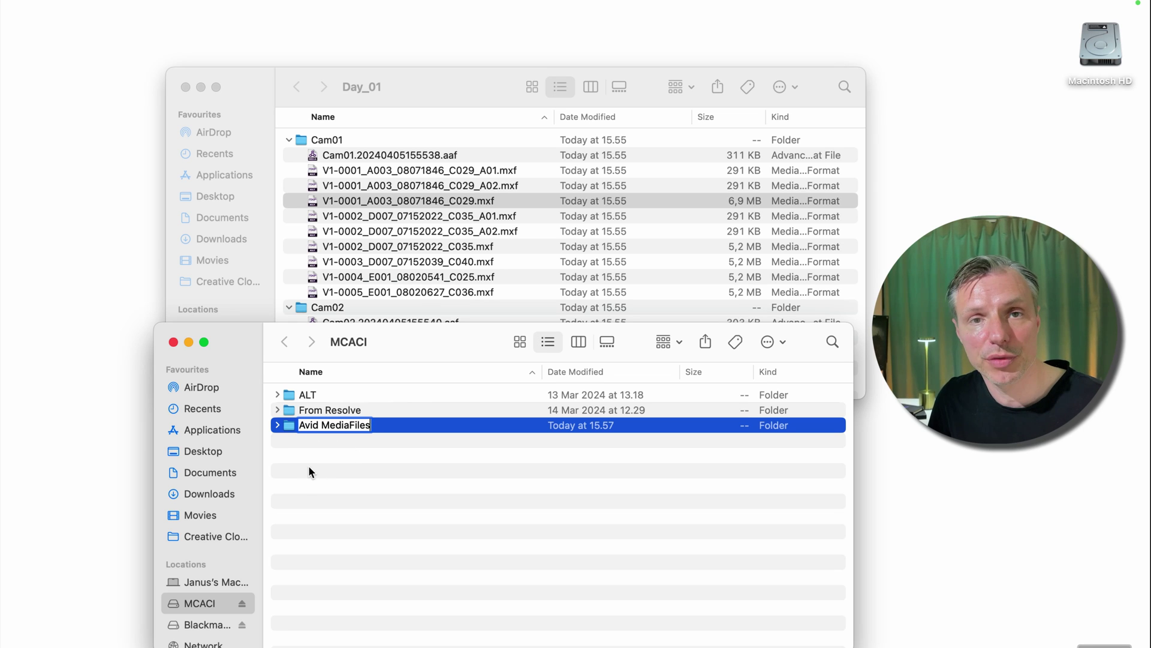
{"action": "key", "text": "Return"}
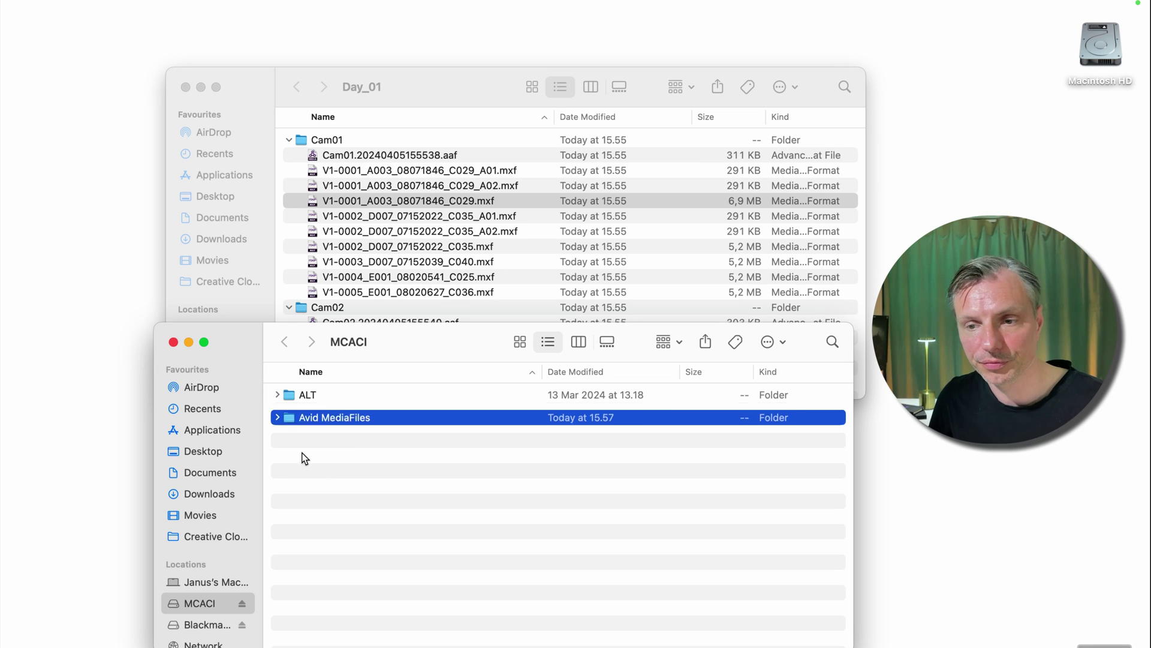
Create an MXF folder inside Avid MediaFiles and open it.
{"action": "double_click", "coordinate": [299, 410]}
{"action": "right_click", "coordinate": [305, 406]}
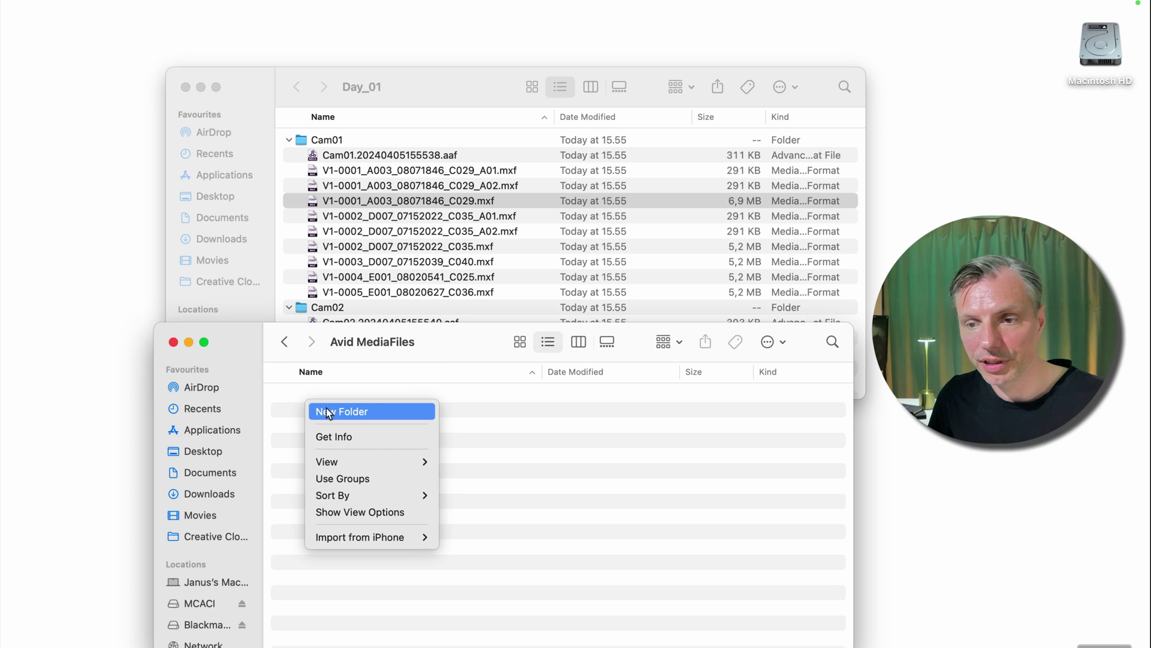
{"action": "left_click", "coordinate": [328, 411]}
{"action": "type", "text": "M"}
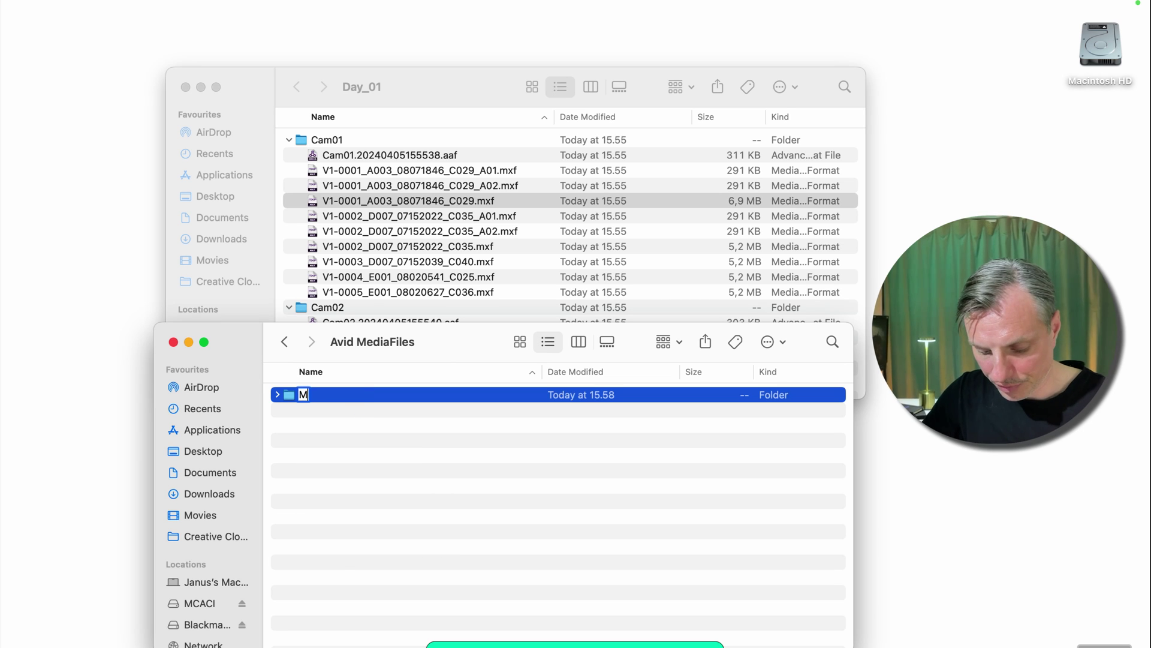
{"action": "type", "text": "XF"}
{"action": "key", "text": "Return"}
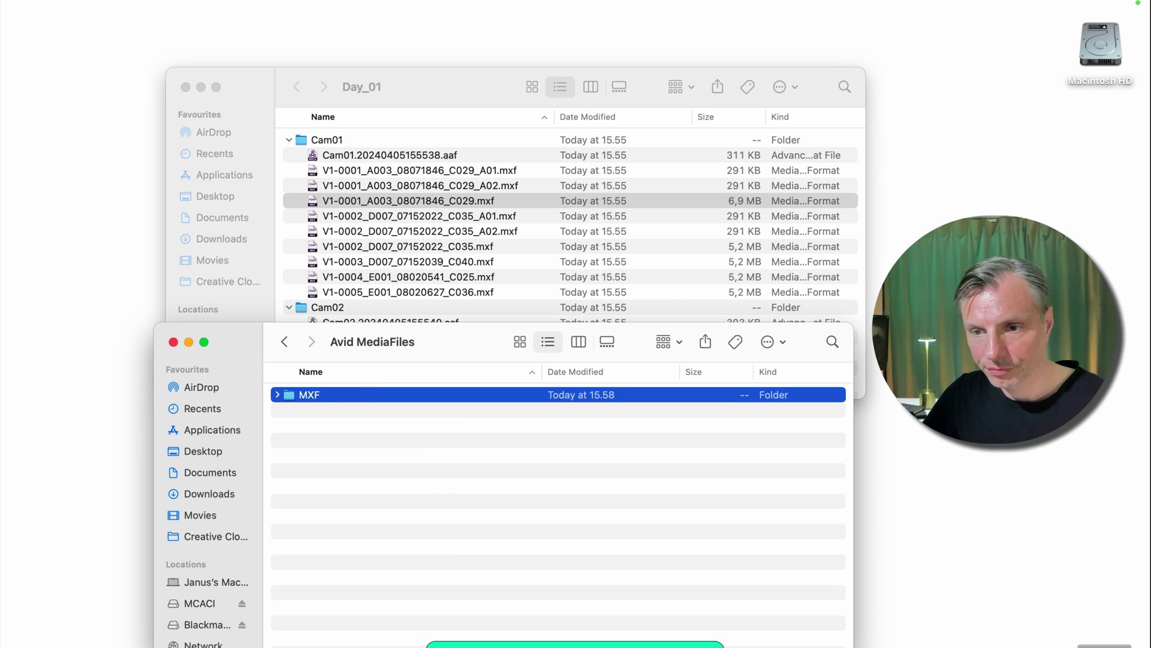
{"action": "key", "text": "super+Down"}
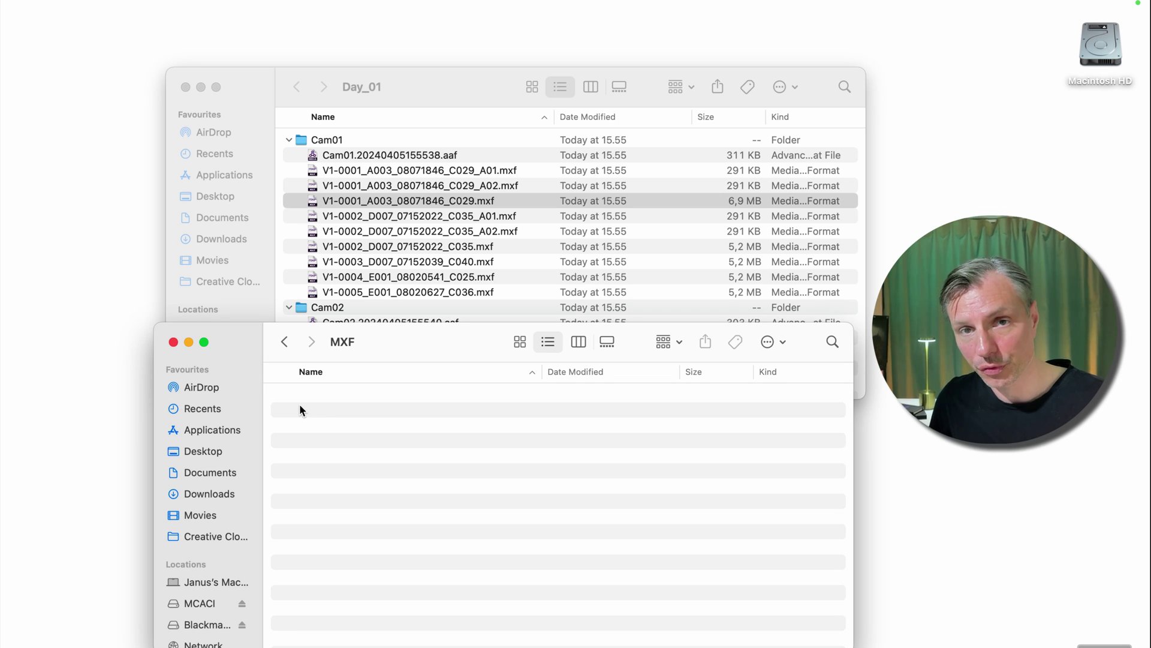
Add a subfolder named 1 inside MXF, then return to the drive level.
{"action": "right_click", "coordinate": [300, 408]}
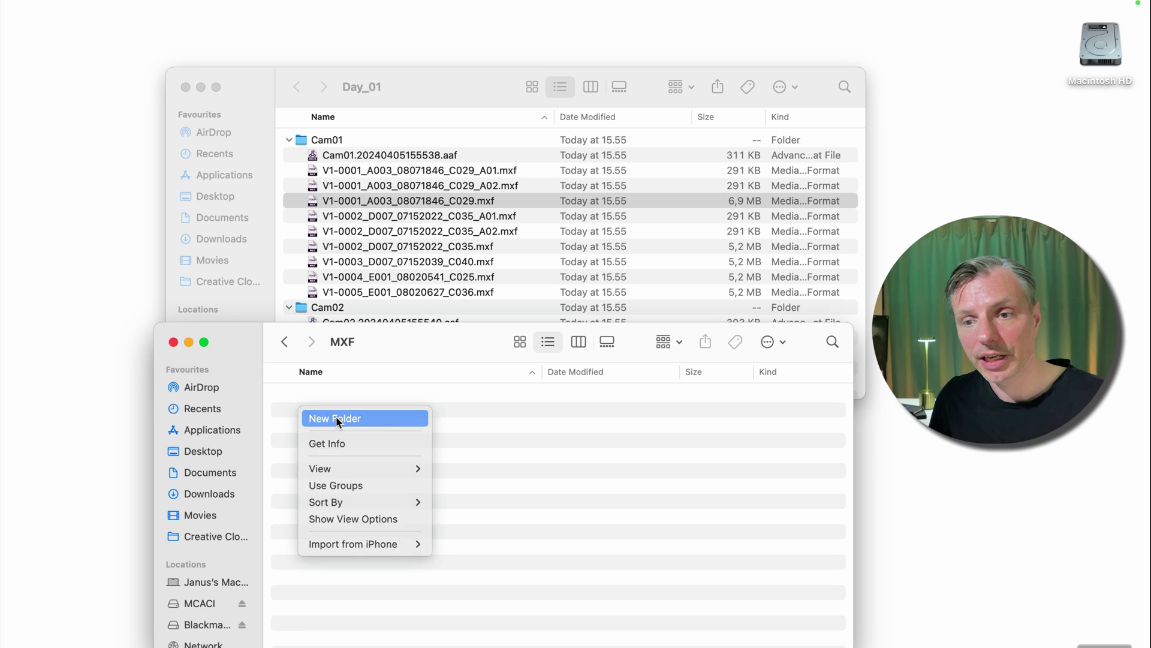
{"action": "left_click", "coordinate": [336, 419]}
{"action": "type", "text": "1"}
{"action": "key", "text": "Return"}
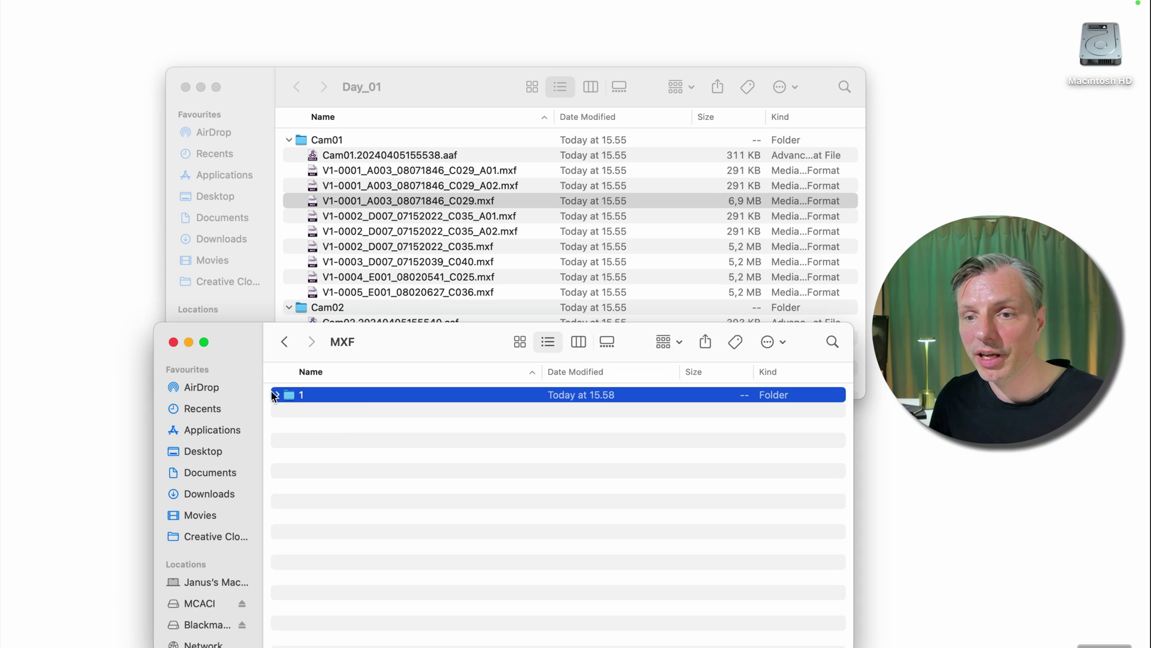
{"action": "left_click", "coordinate": [284, 342]}
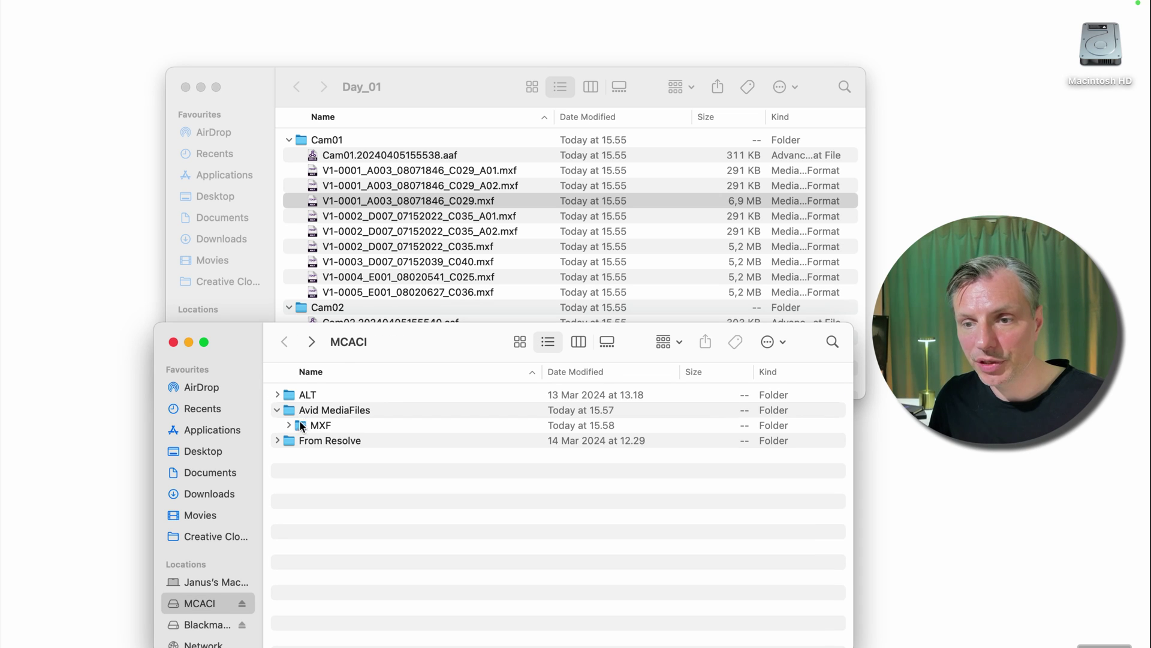
Inside the MXF folder, rename subfolder 1 to 221024.
{"action": "double_click", "coordinate": [300, 425]}
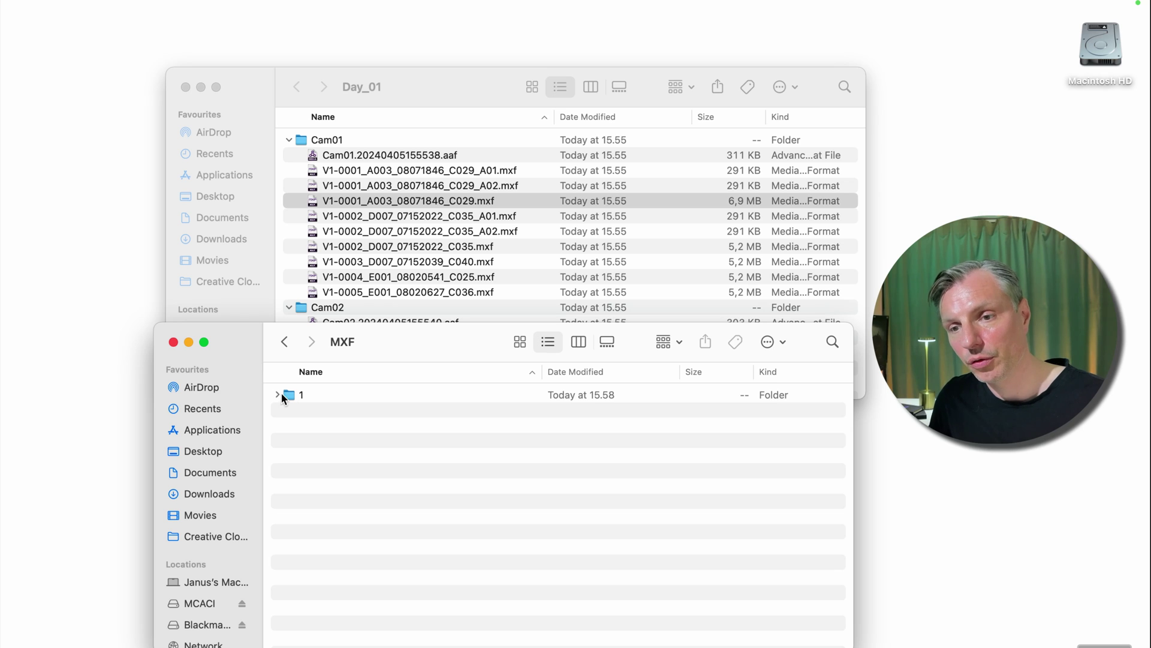
{"action": "left_click", "coordinate": [303, 394]}
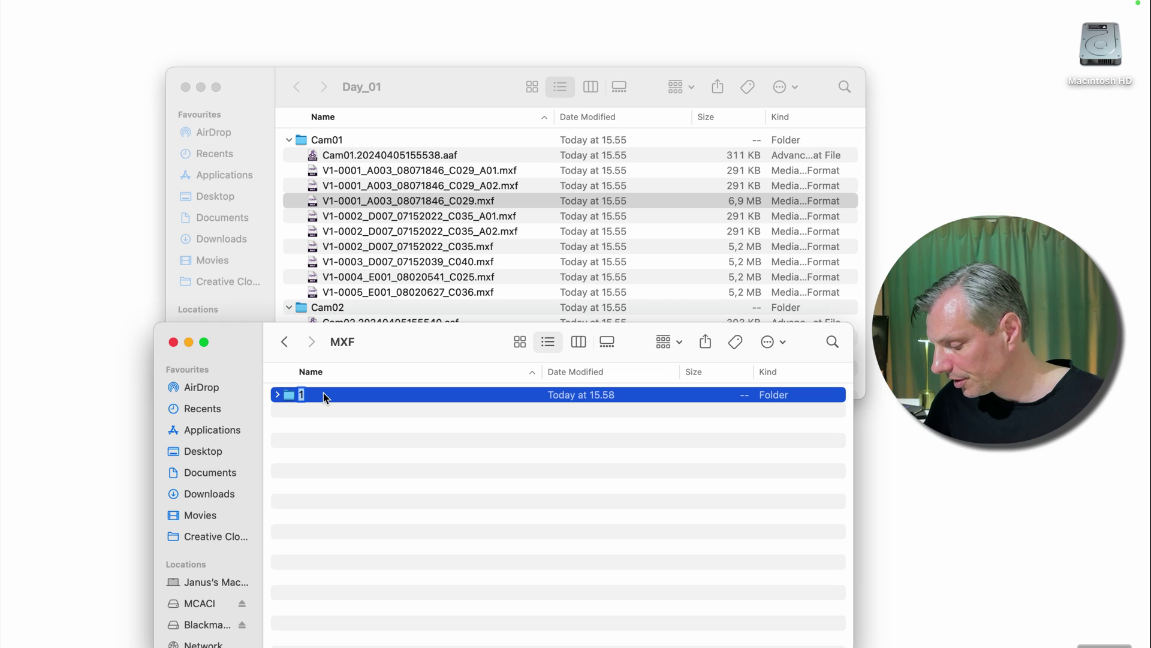
{"action": "type", "text": "22"}
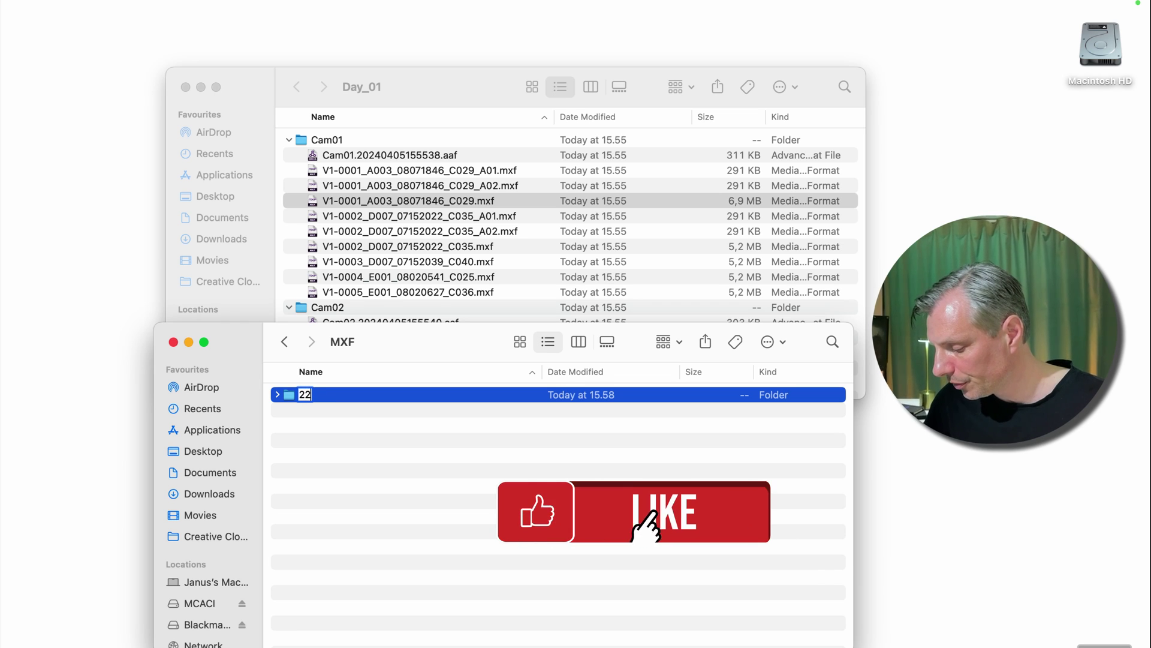
{"action": "type", "text": "10"}
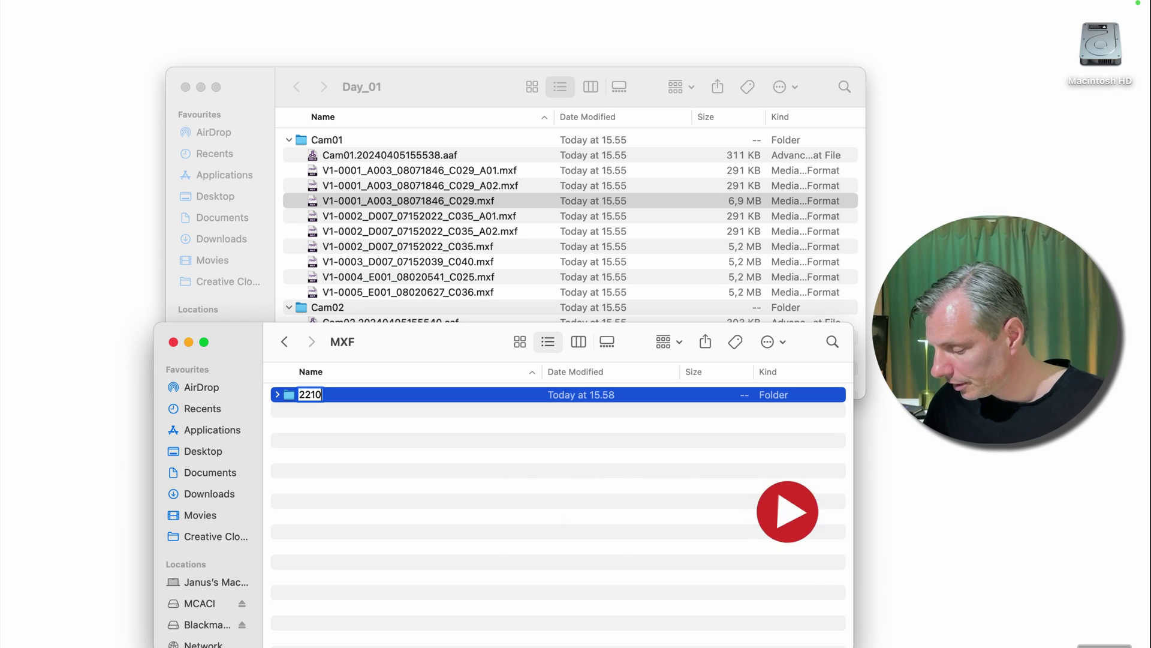
{"action": "type", "text": "24"}
{"action": "key", "text": "Return"}
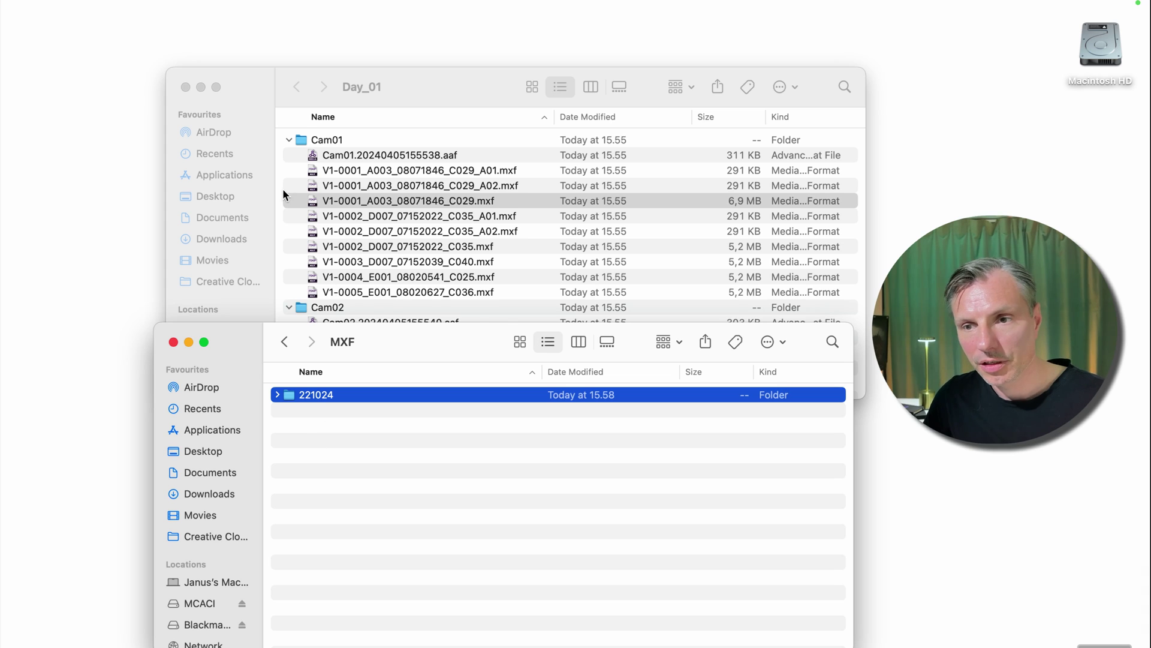
Copy the nine Cam01 and seven Cam02 MXF files from Day_01 into the MXF folder.
{"action": "scroll", "coordinate": [297, 180], "scroll_direction": "down", "scroll_amount": 2}
{"action": "scroll", "coordinate": [316, 158], "scroll_direction": "up", "scroll_amount": 1}
{"action": "left_click", "coordinate": [316, 164]}
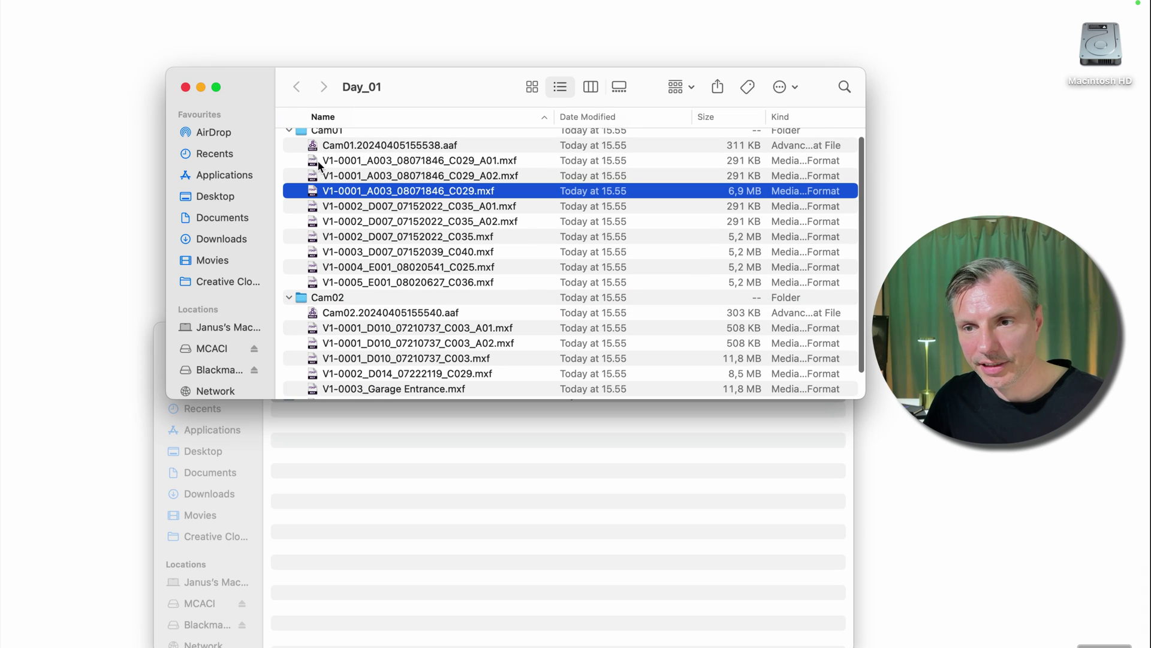
{"action": "left_click", "coordinate": [316, 162]}
{"action": "left_click", "coordinate": [313, 280], "text": "shift"}
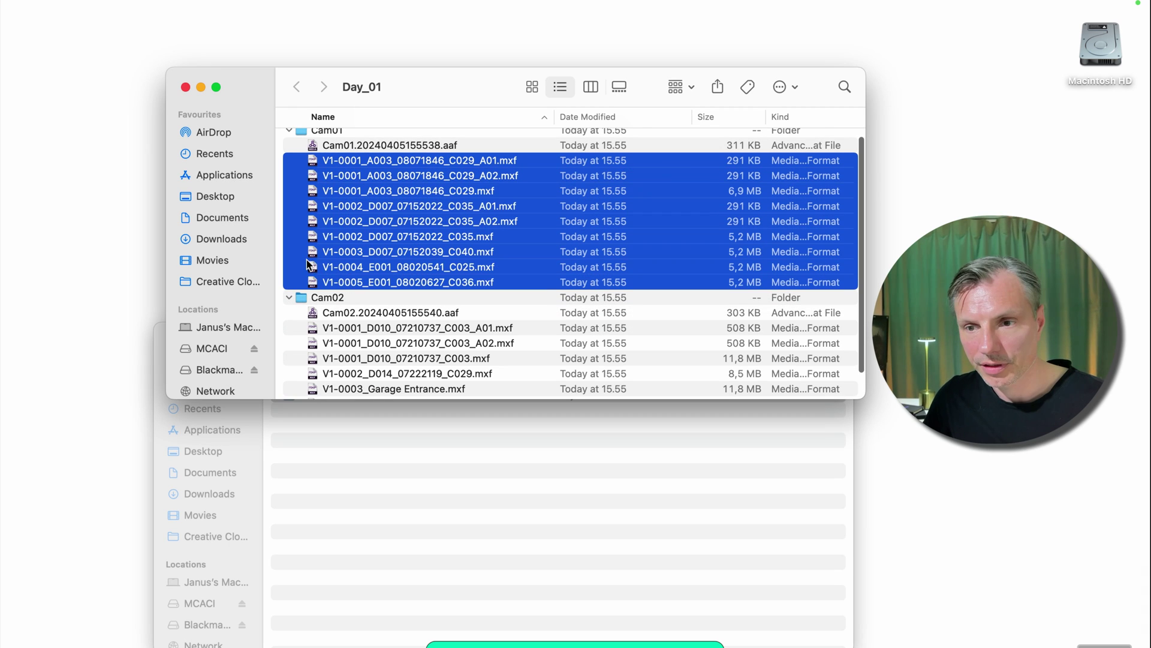
{"action": "left_click_drag", "start_coordinate": [313, 264], "coordinate": [422, 538]}
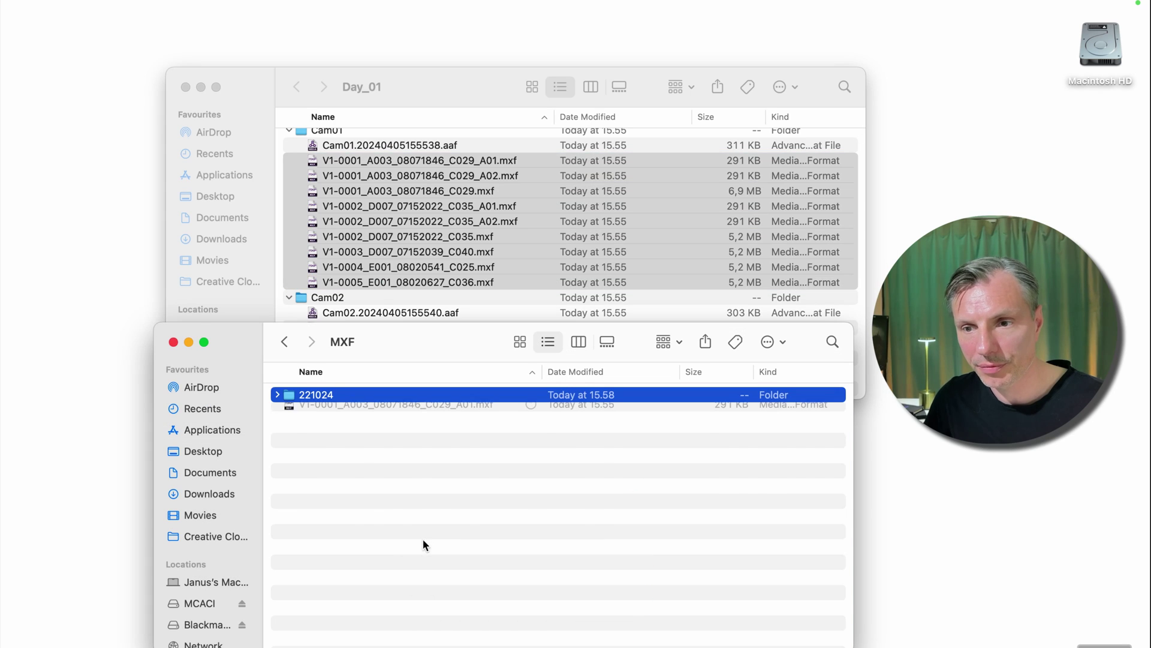
{"action": "scroll", "coordinate": [376, 298], "scroll_direction": "down", "scroll_amount": 2}
{"action": "left_click", "coordinate": [376, 297]}
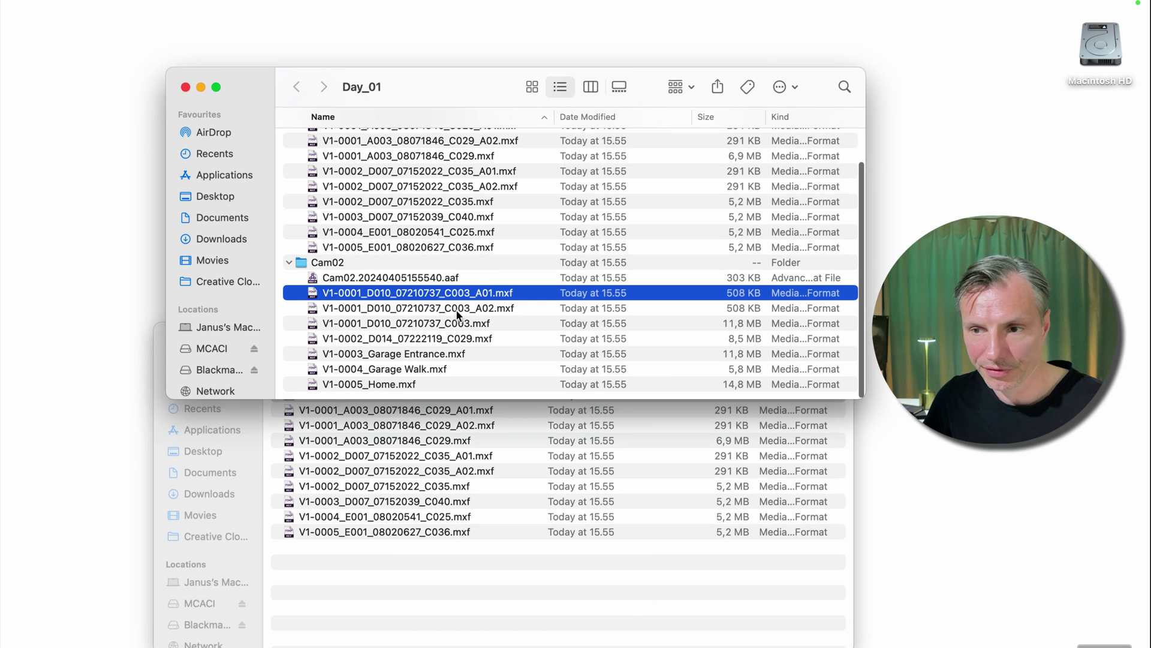
{"action": "left_click", "coordinate": [326, 382], "text": "shift"}
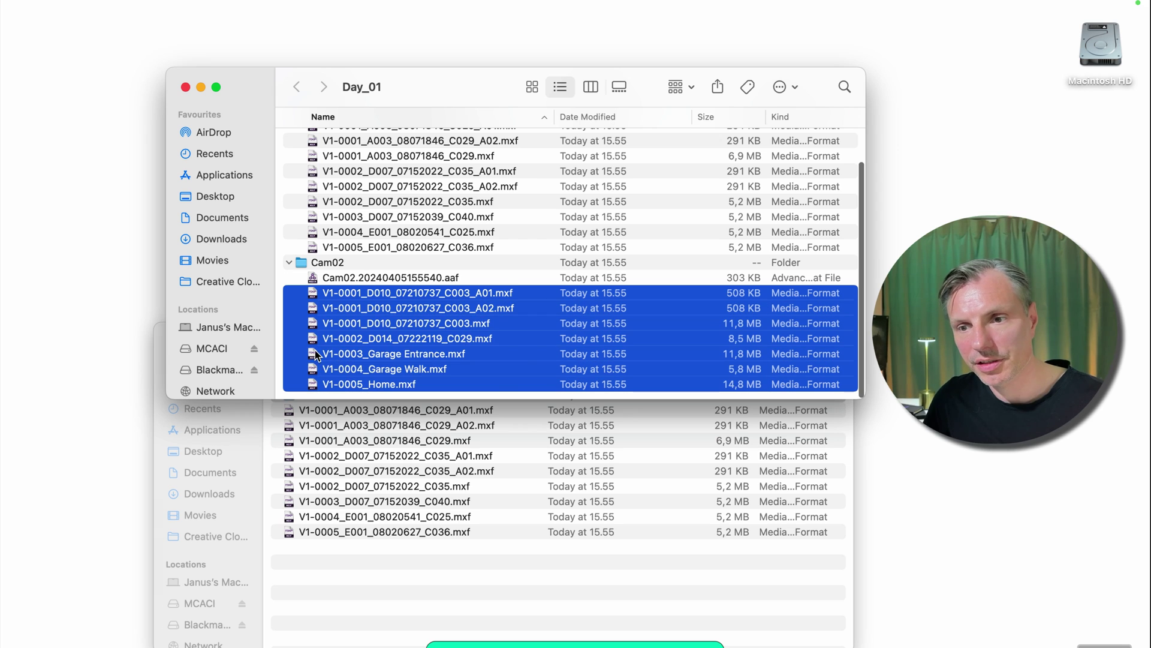
{"action": "left_click_drag", "start_coordinate": [317, 357], "coordinate": [429, 589]}
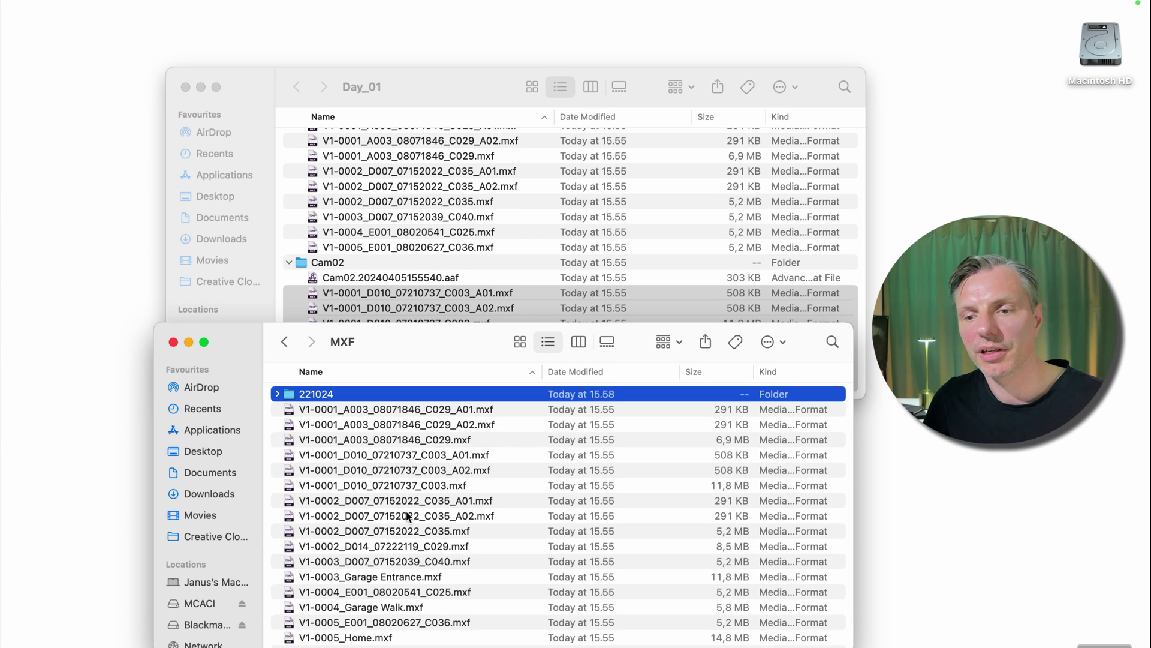
Move all 16 MXF files into the 221024 folder and return to the MCACI drive.
{"action": "key", "text": "super+a"}
{"action": "left_click_drag", "start_coordinate": [316, 423], "coordinate": [291, 401]}
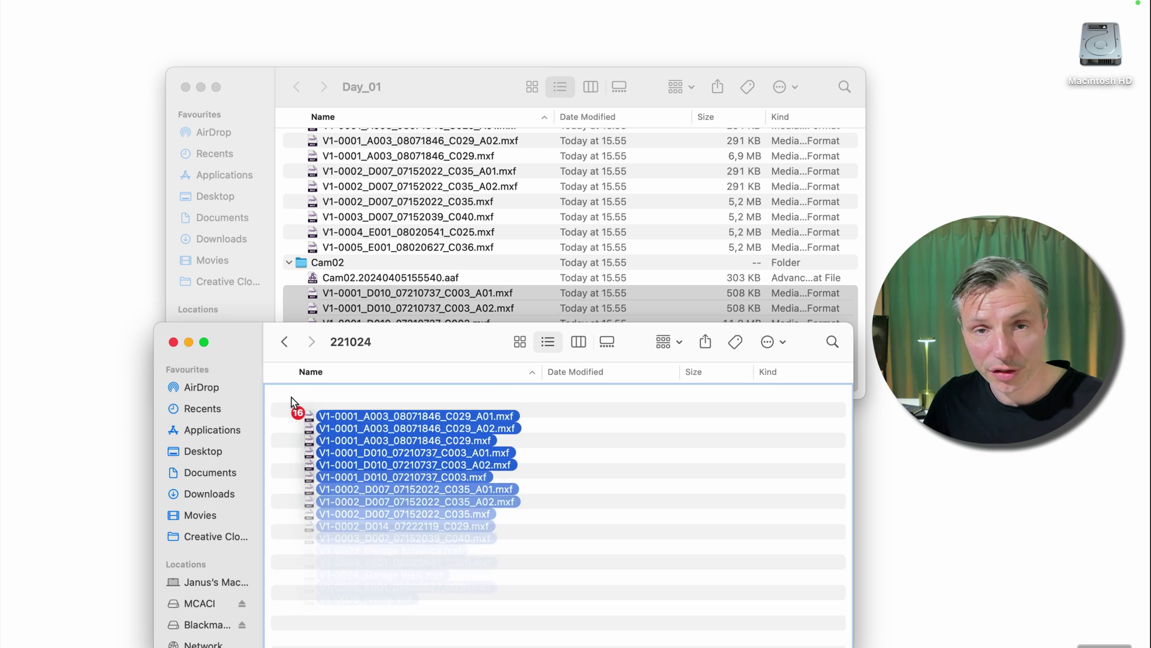
{"action": "left_click_drag", "start_coordinate": [292, 397], "coordinate": [332, 418]}
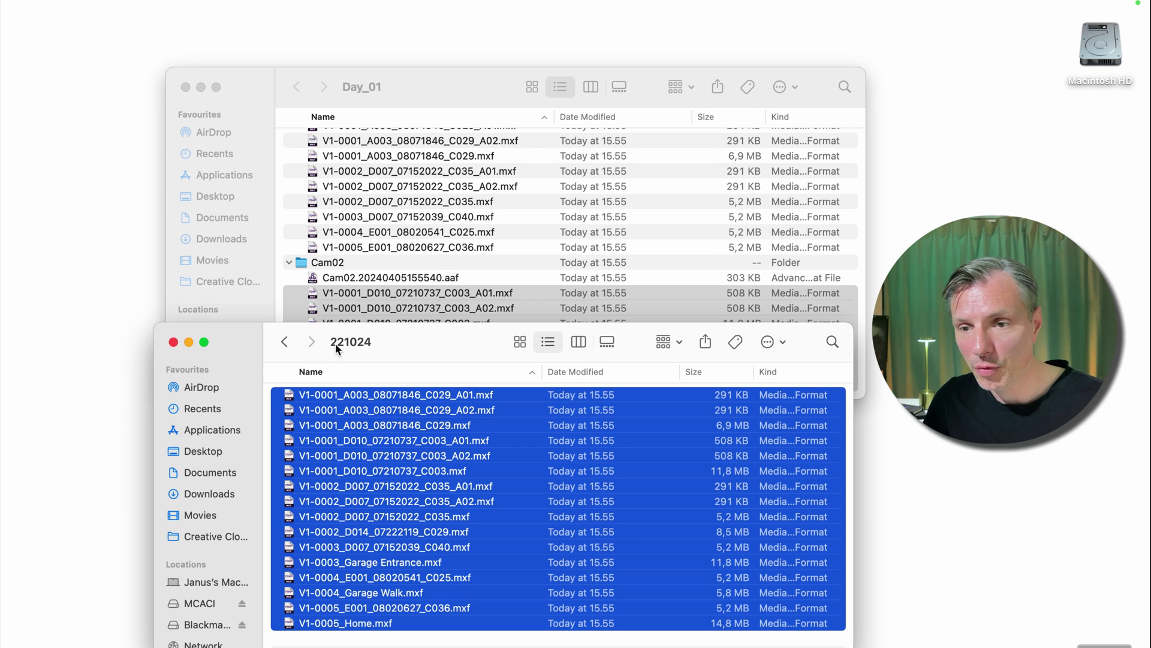
{"action": "left_click", "coordinate": [285, 344]}
{"action": "left_click_drag", "start_coordinate": [285, 347], "coordinate": [297, 367]}
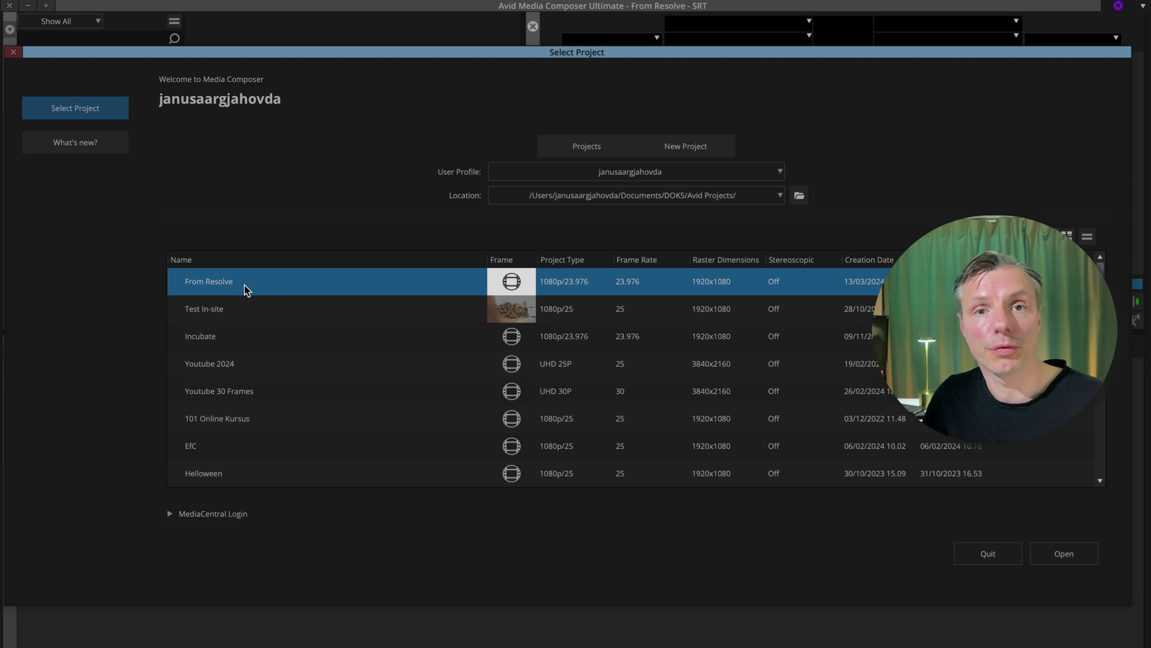
Open the From Resolve project and bring up the empty Day_01 Cam01 bin.
{"action": "left_click", "coordinate": [1084, 558]}
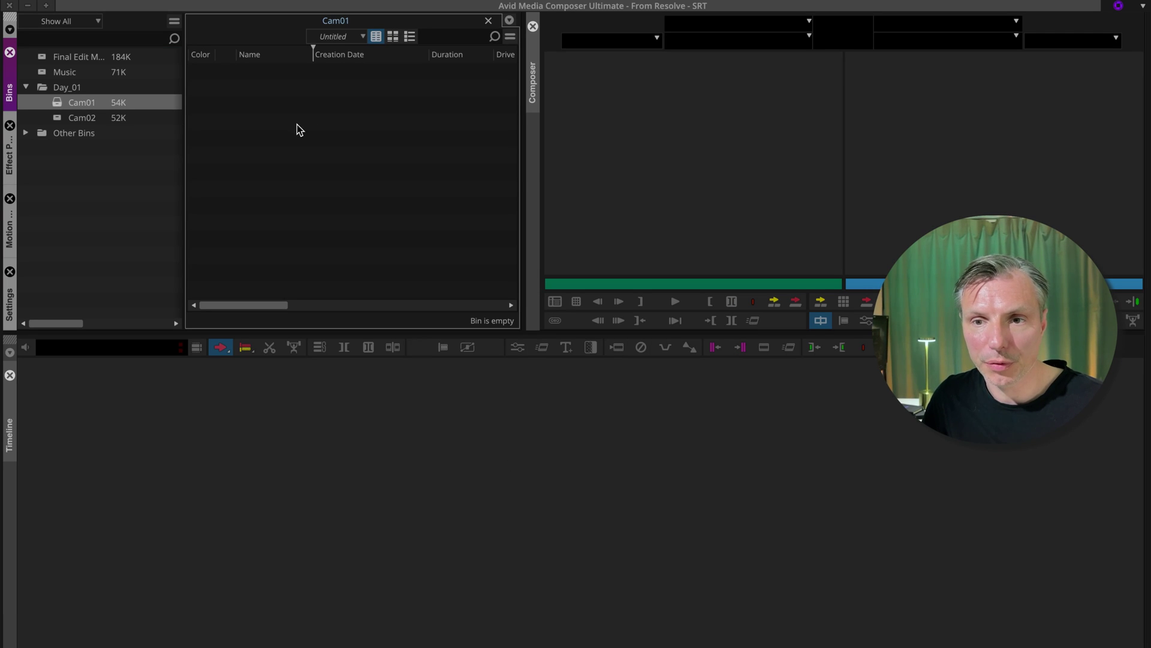
{"action": "right_click", "coordinate": [327, 130]}
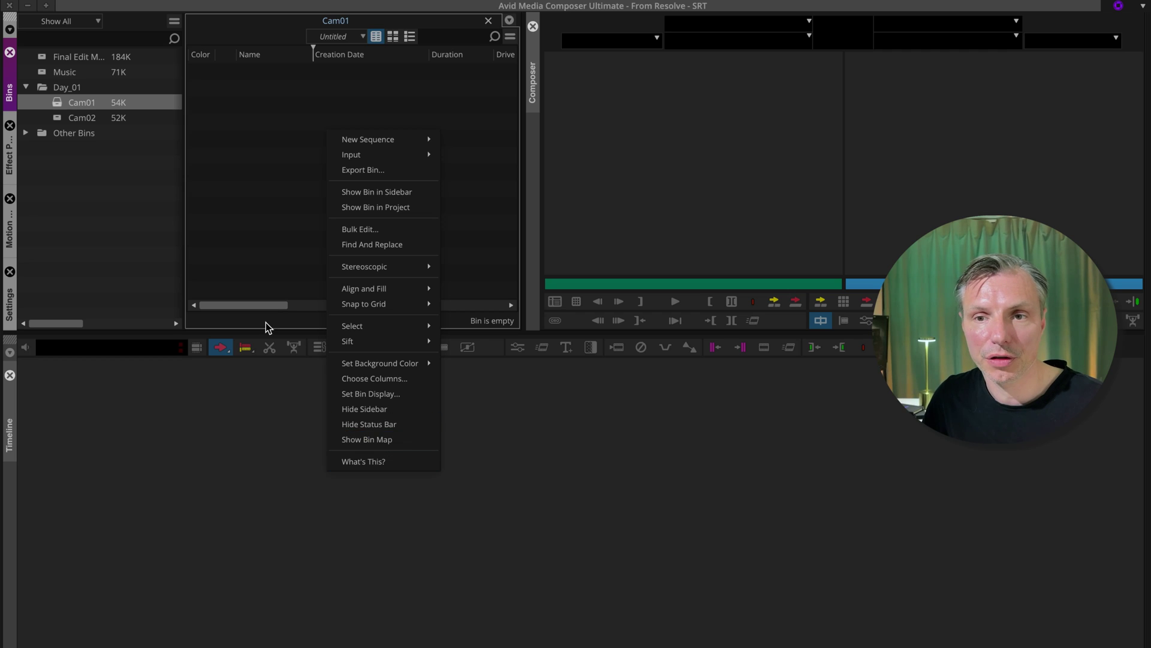
{"action": "left_click", "coordinate": [284, 285]}
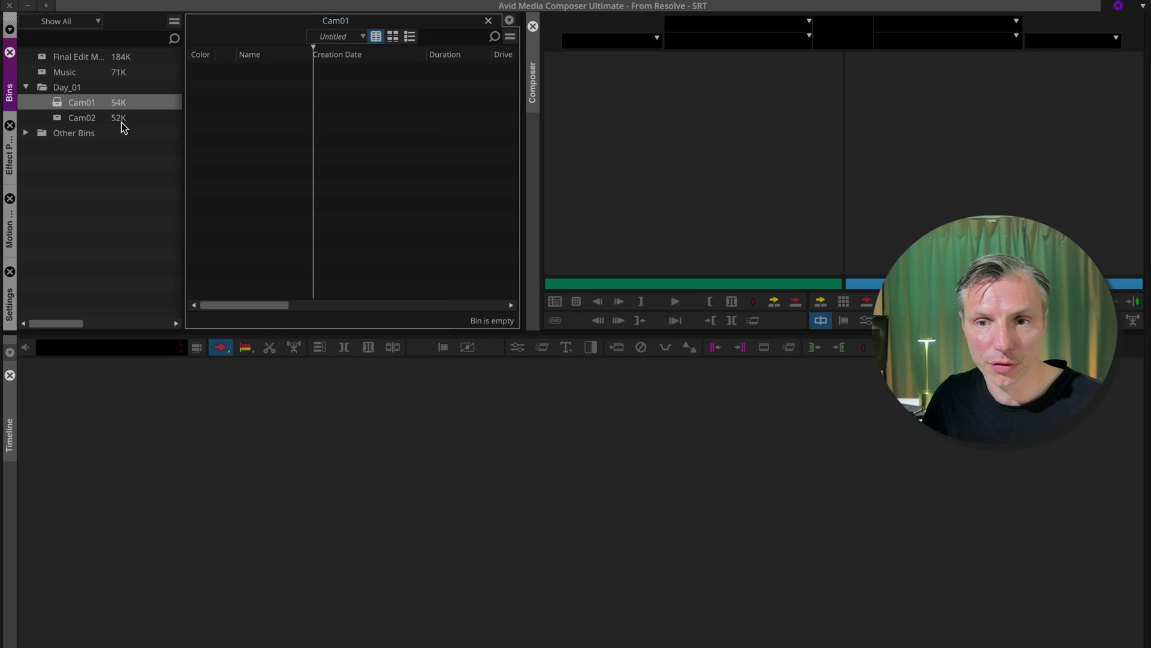
{"action": "left_click", "coordinate": [58, 103]}
{"action": "left_click", "coordinate": [320, 136]}
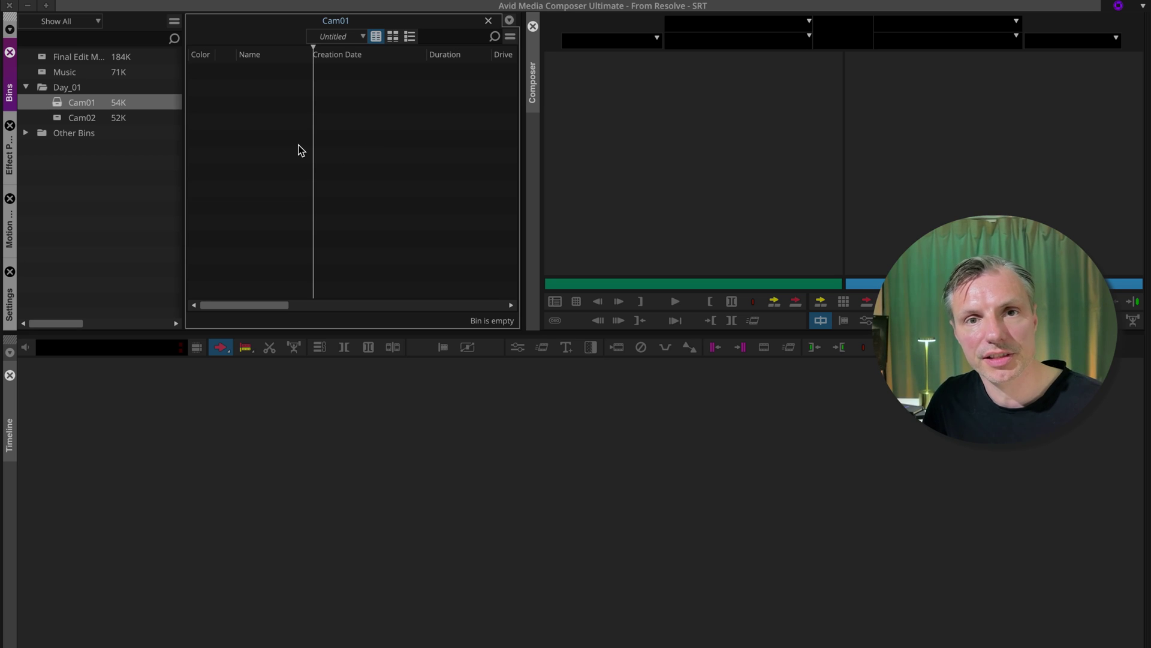
From the Cam01 bin, open the Source Browser and select the Cam01 AAF file in Desktop/Day_01/Cam01.
{"action": "right_click", "coordinate": [229, 117]}
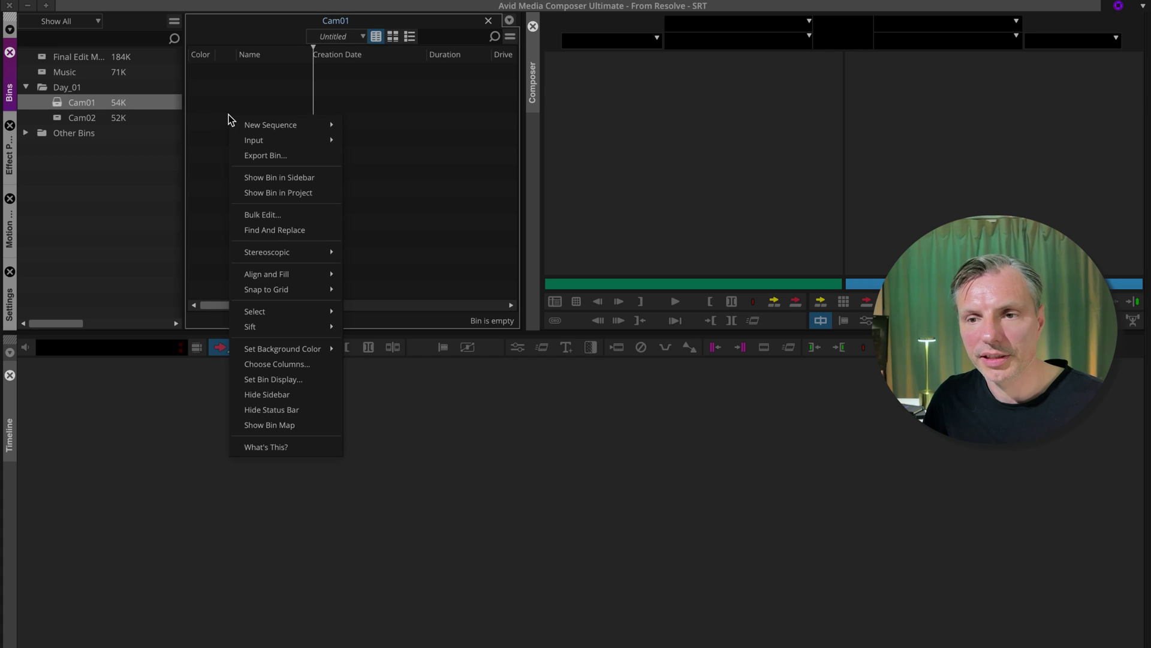
{"action": "mouse_move", "coordinate": [312, 141]}
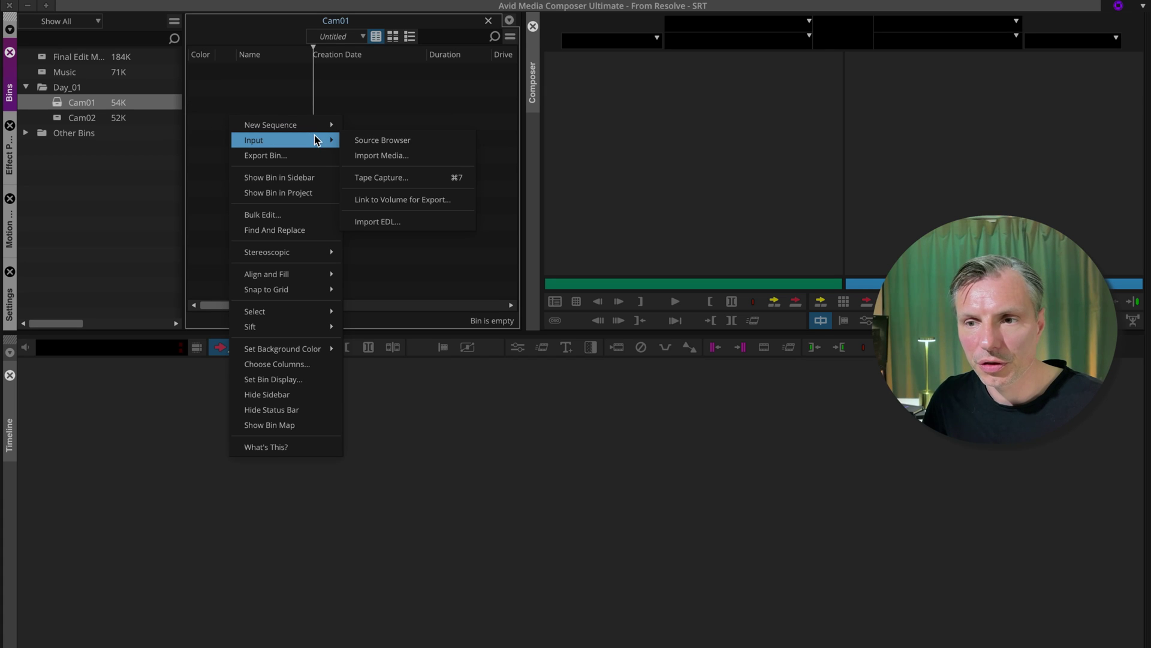
{"action": "left_click", "coordinate": [405, 143]}
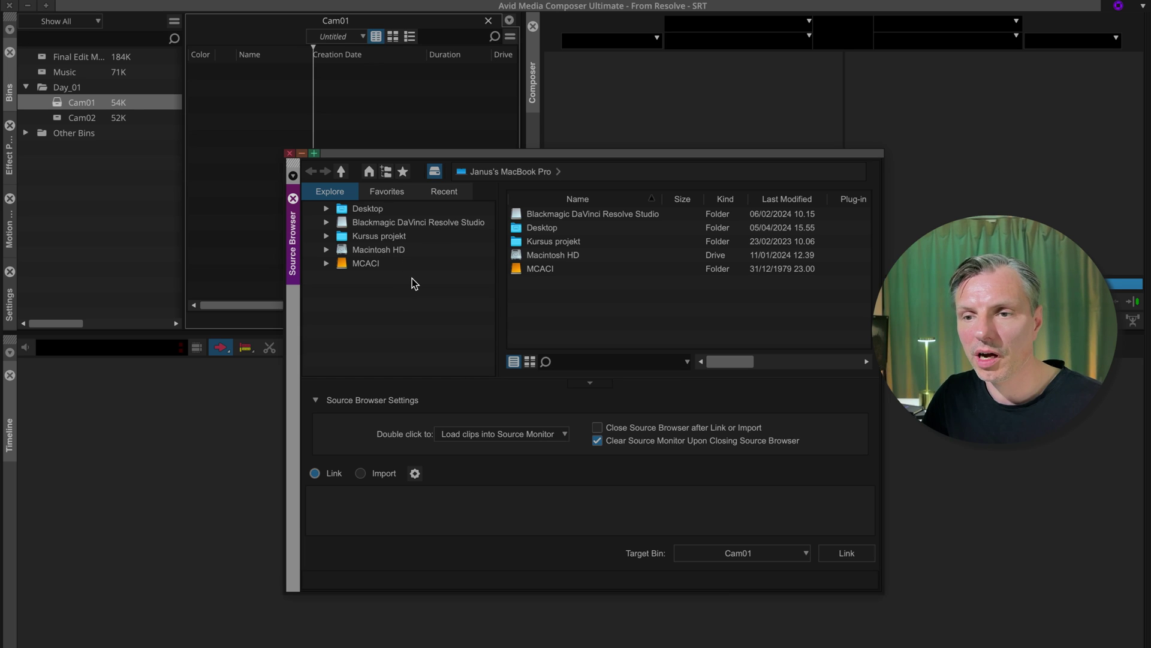
{"action": "left_click", "coordinate": [343, 208]}
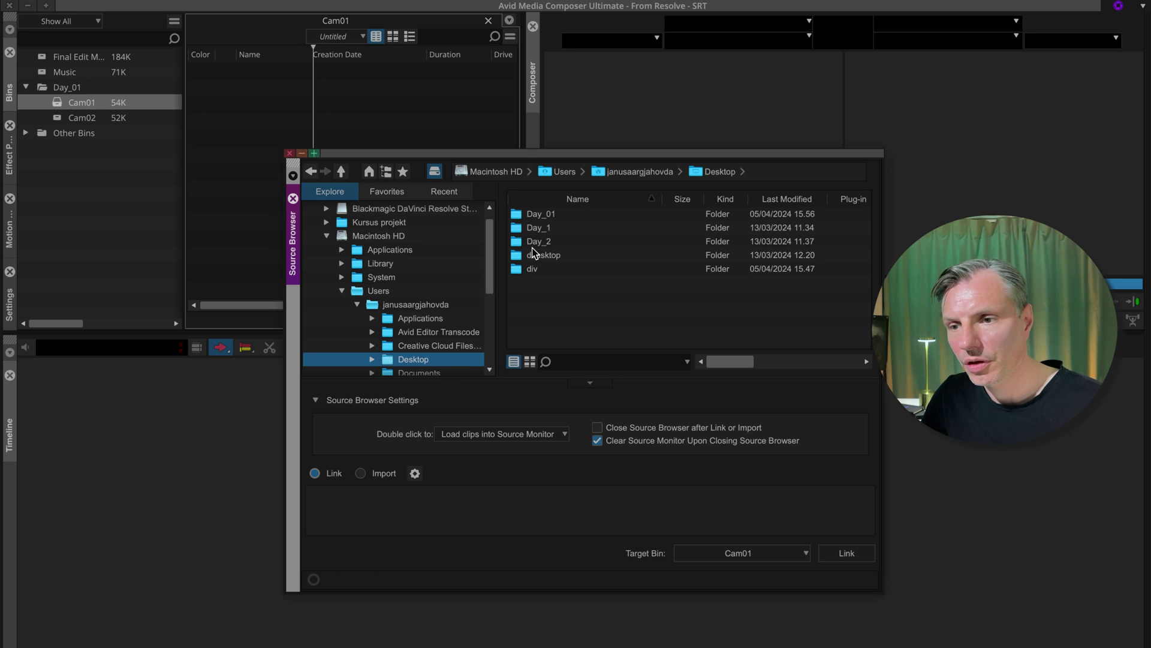
{"action": "left_click", "coordinate": [517, 218]}
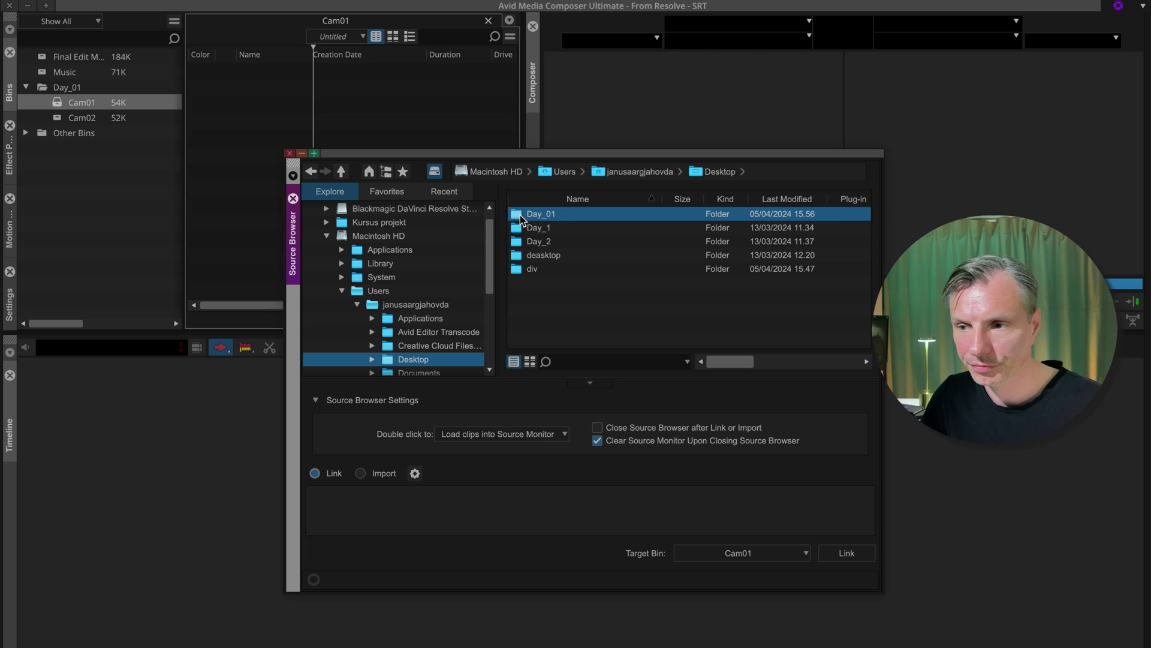
{"action": "double_click", "coordinate": [520, 215]}
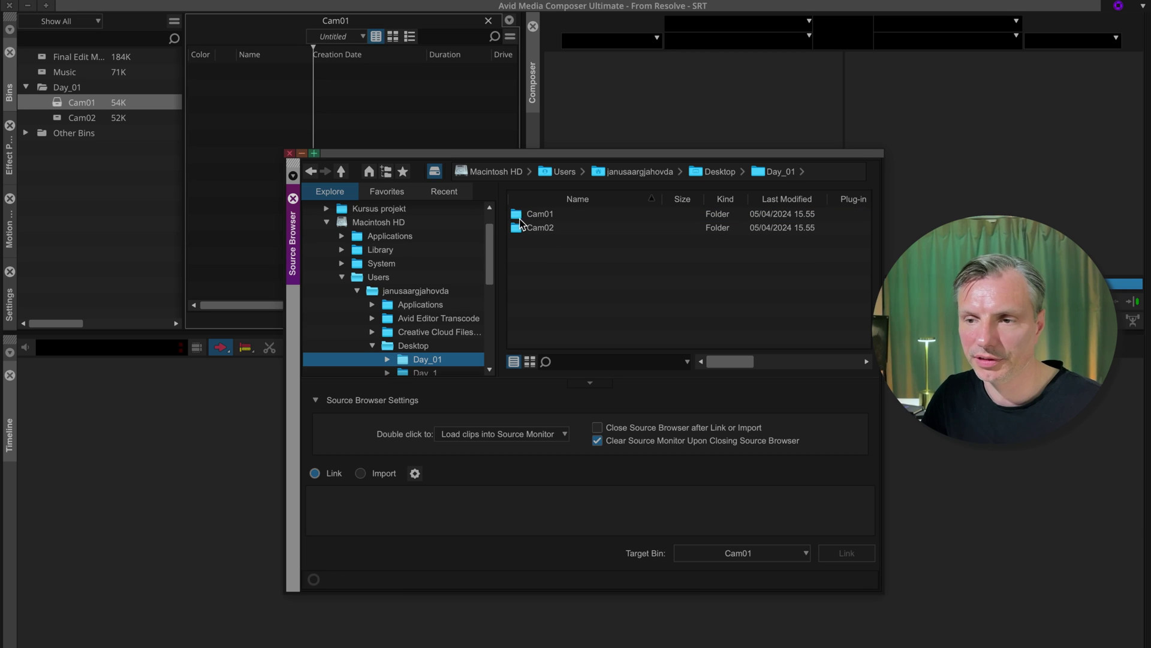
{"action": "left_click", "coordinate": [519, 220]}
{"action": "double_click", "coordinate": [517, 218]}
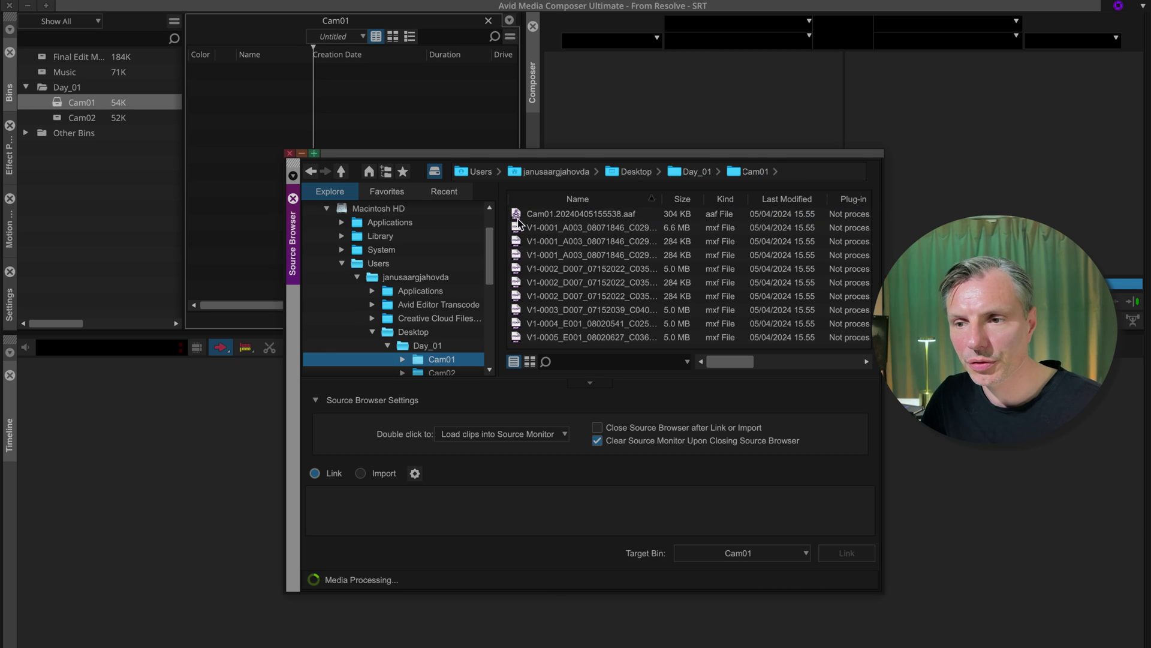
{"action": "left_click", "coordinate": [517, 213]}
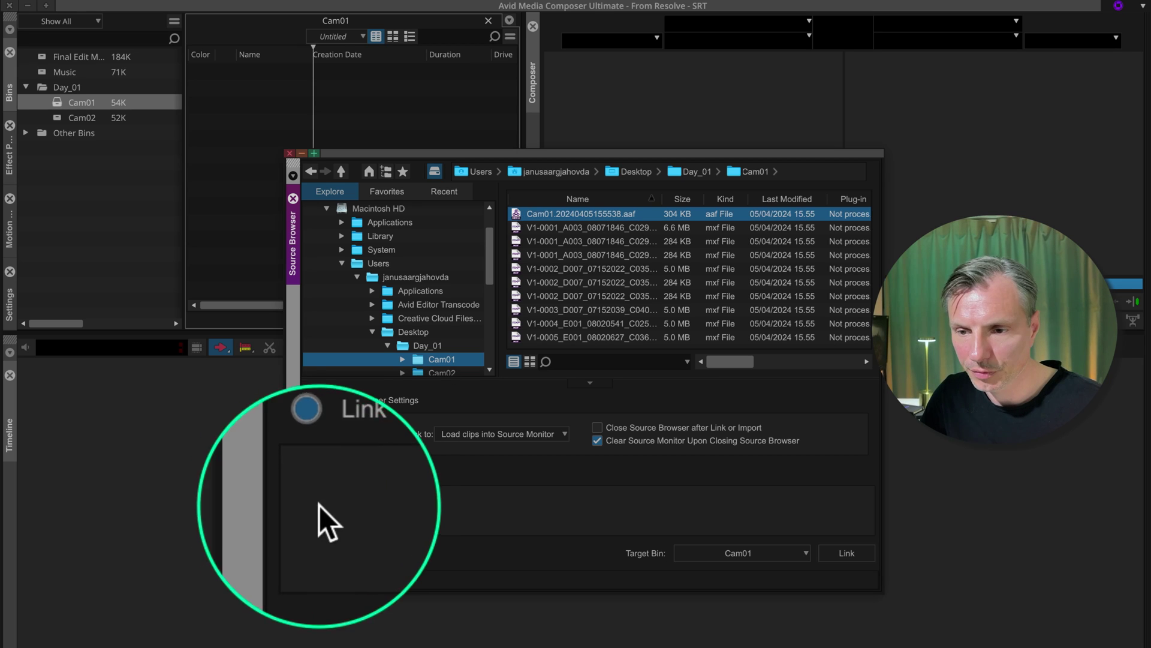
Link the Cam01 AAF media into the Cam01 bin and preview clips V1-0002, V1-0003 and V1-0005.
{"action": "left_click", "coordinate": [847, 553]}
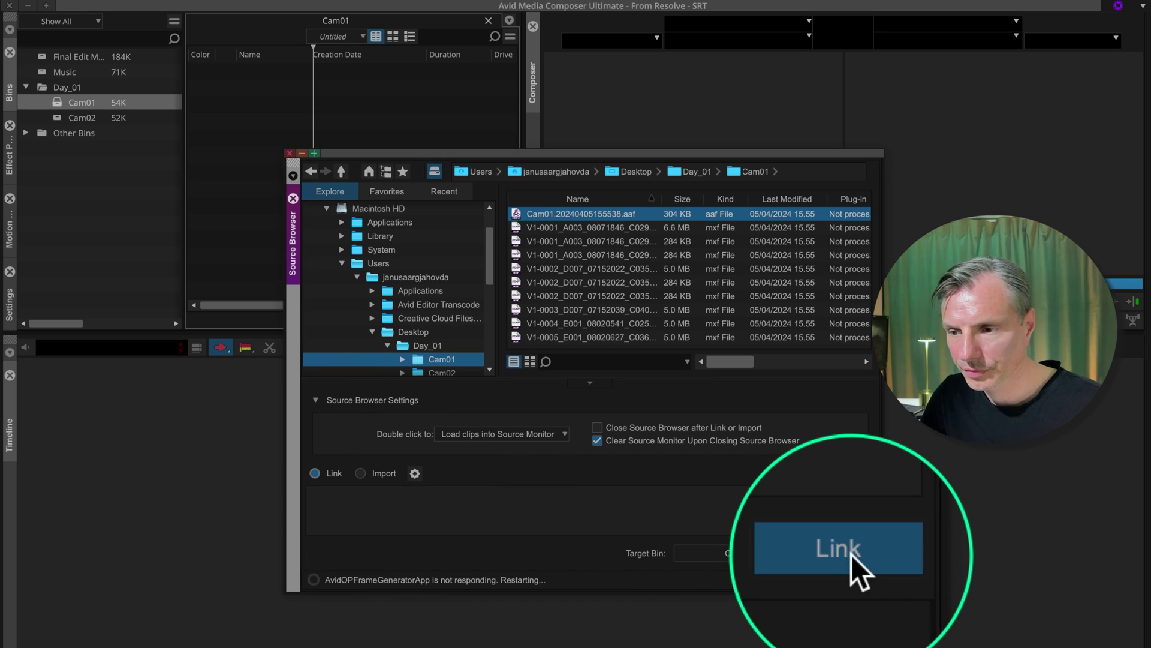
{"action": "left_click_drag", "start_coordinate": [392, 155], "coordinate": [166, 252]}
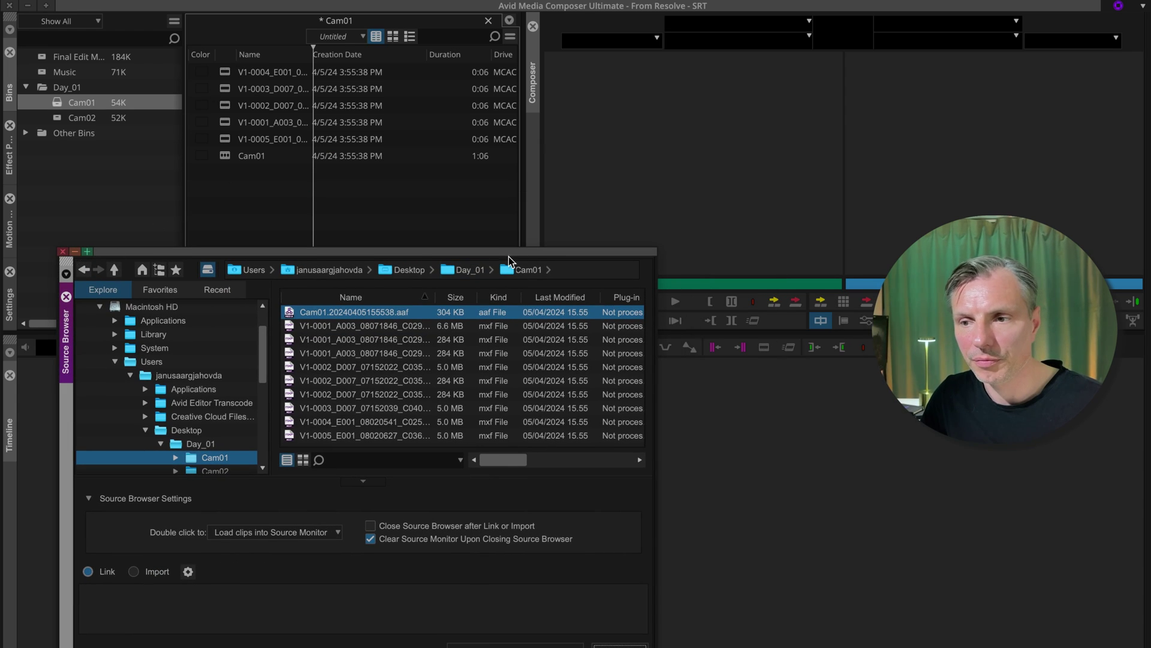
{"action": "left_click_drag", "start_coordinate": [657, 279], "coordinate": [396, 280]}
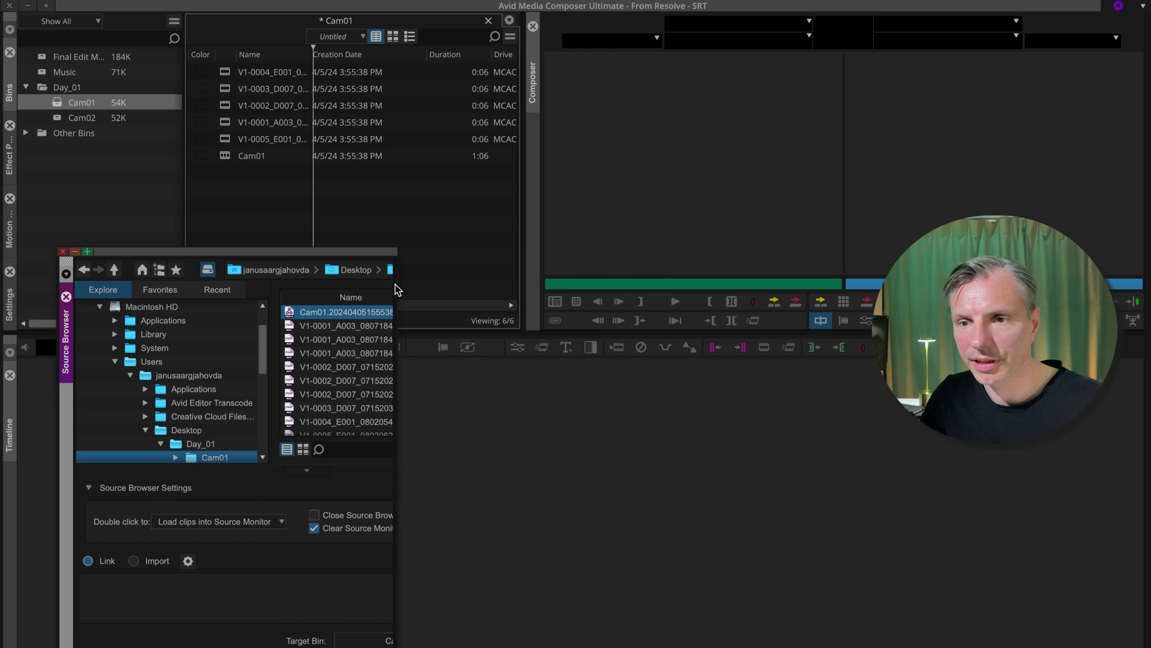
{"action": "left_click", "coordinate": [224, 75]}
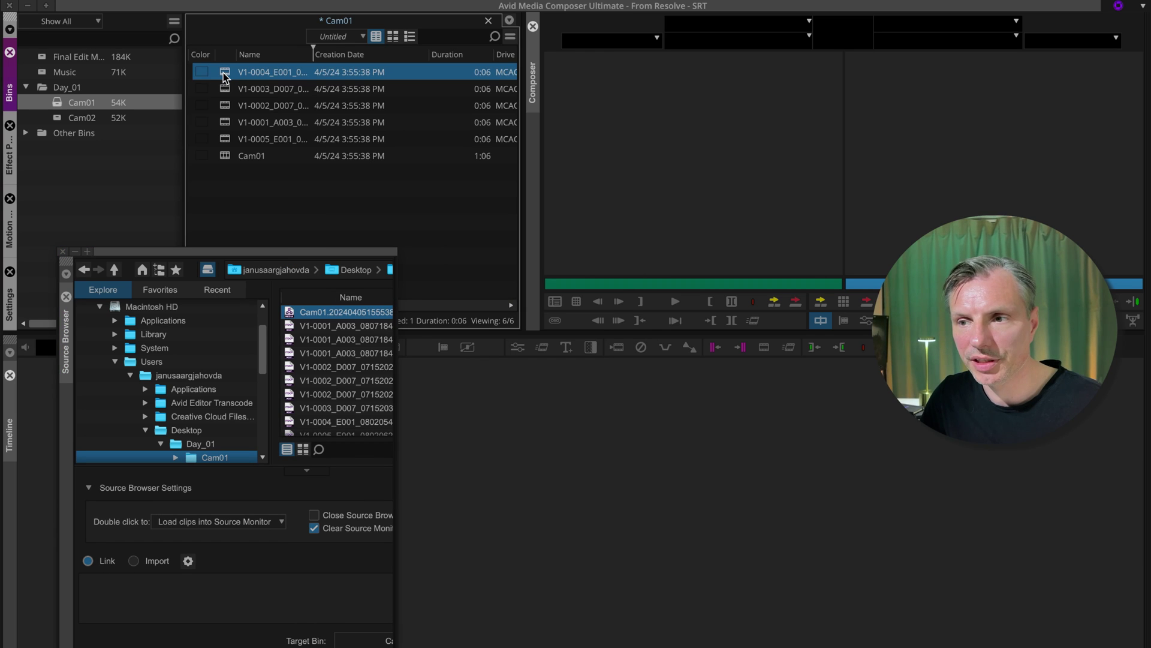
{"action": "double_click", "coordinate": [264, 90]}
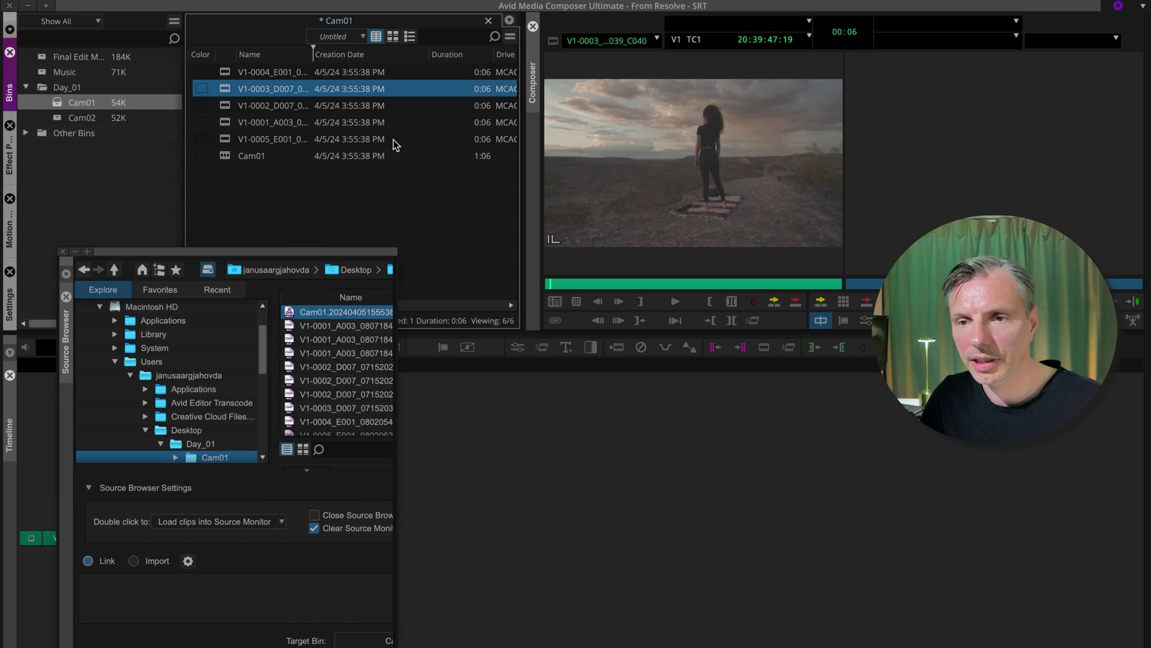
{"action": "double_click", "coordinate": [224, 103]}
{"action": "left_click", "coordinate": [596, 282]}
{"action": "double_click", "coordinate": [224, 138]}
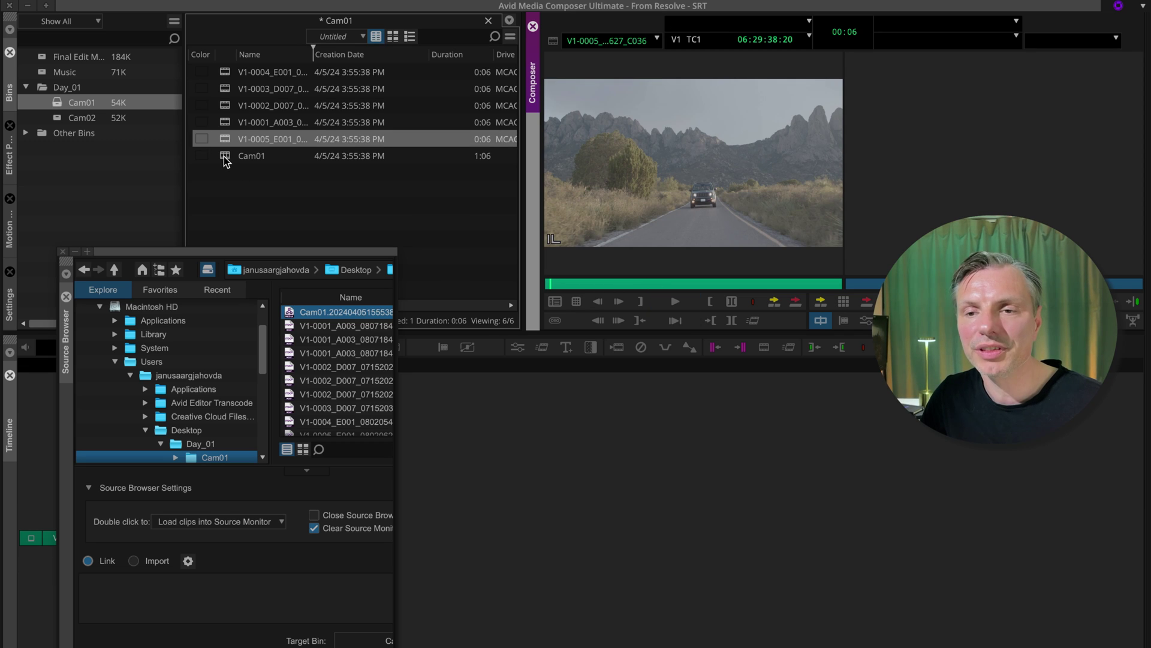
Delete the imported Cam01 sequence, leaving five clips in the bin.
{"action": "left_click", "coordinate": [224, 156]}
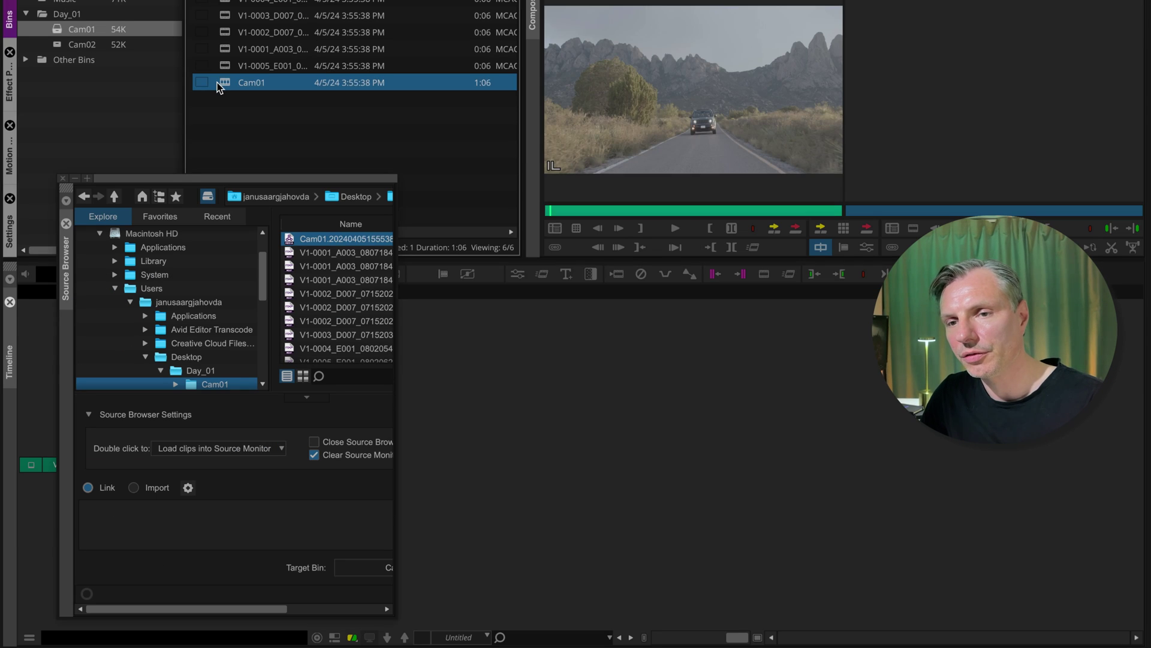
{"action": "key", "text": "BackSpace"}
{"action": "left_click", "coordinate": [521, 248]}
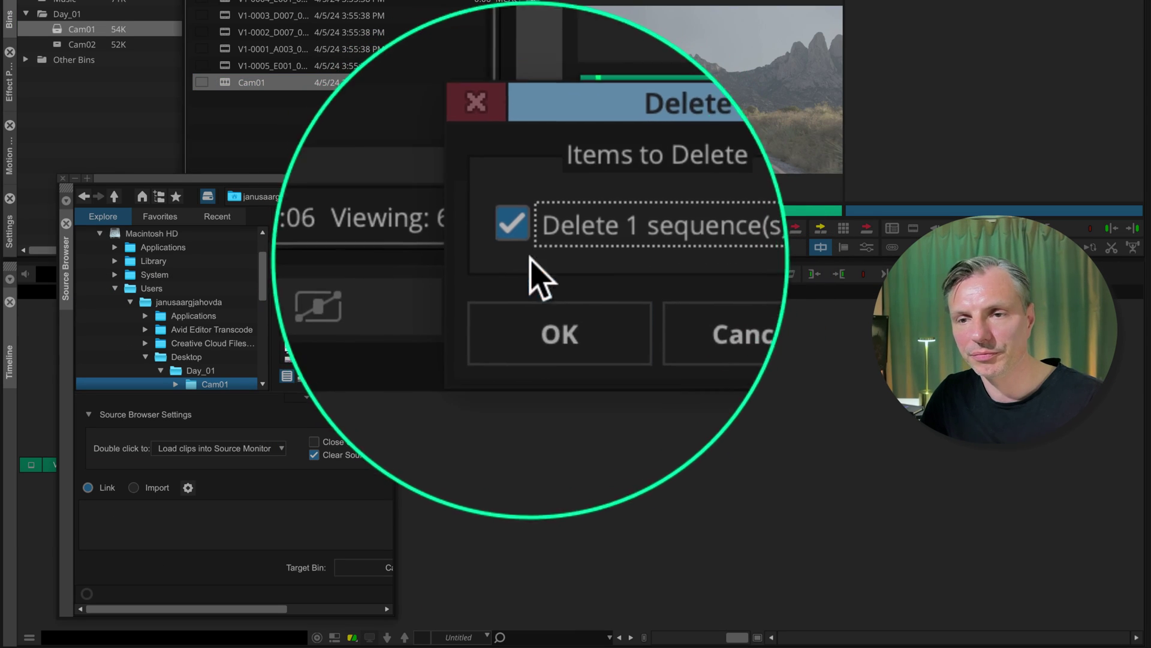
{"action": "left_click", "coordinate": [537, 281]}
{"action": "left_click", "coordinate": [63, 45]}
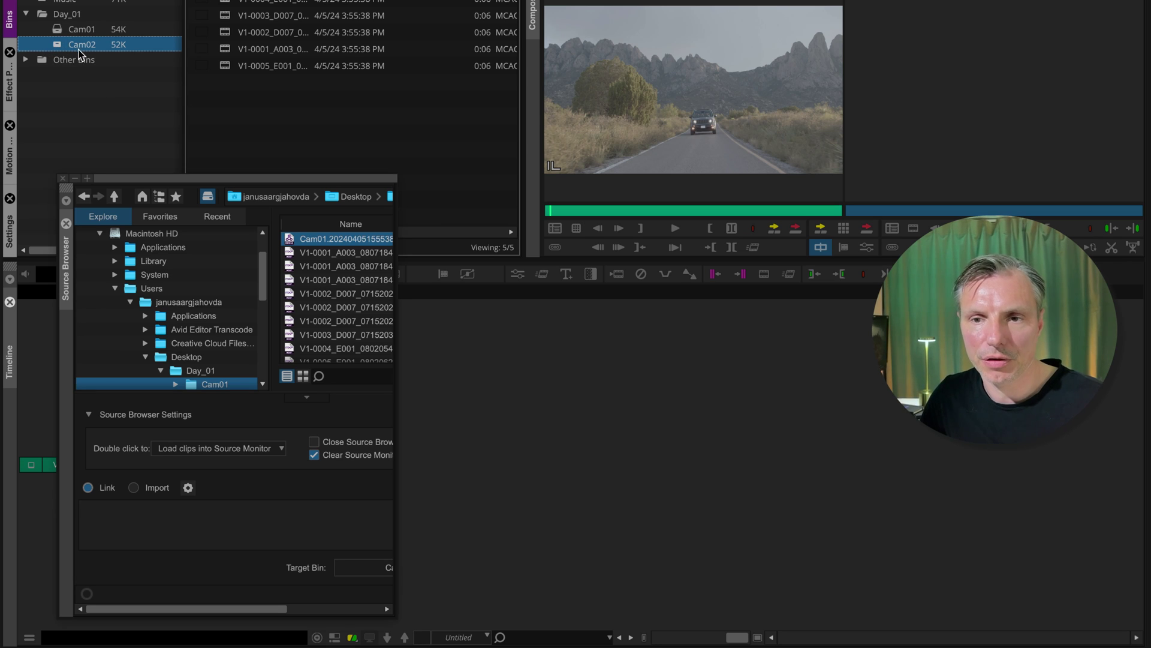
Link the Day_01/Cam02 AAF file into the Cam02 bin, with Cam02 as the target bin.
{"action": "double_click", "coordinate": [95, 47]}
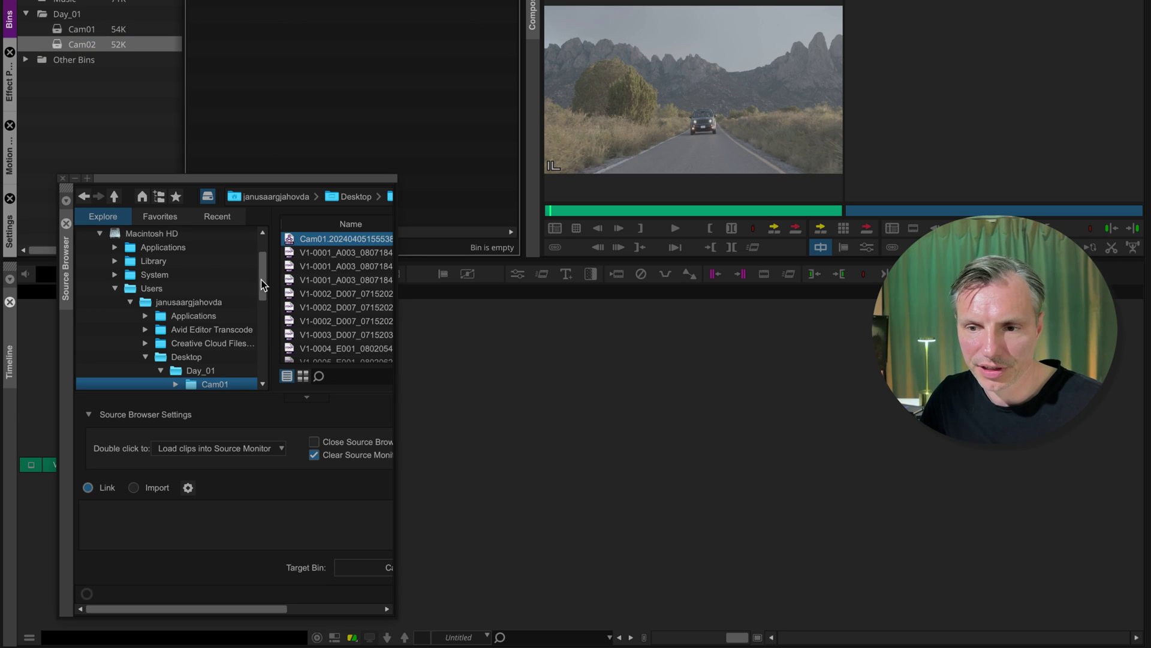
{"action": "left_click_drag", "start_coordinate": [260, 279], "coordinate": [261, 304]}
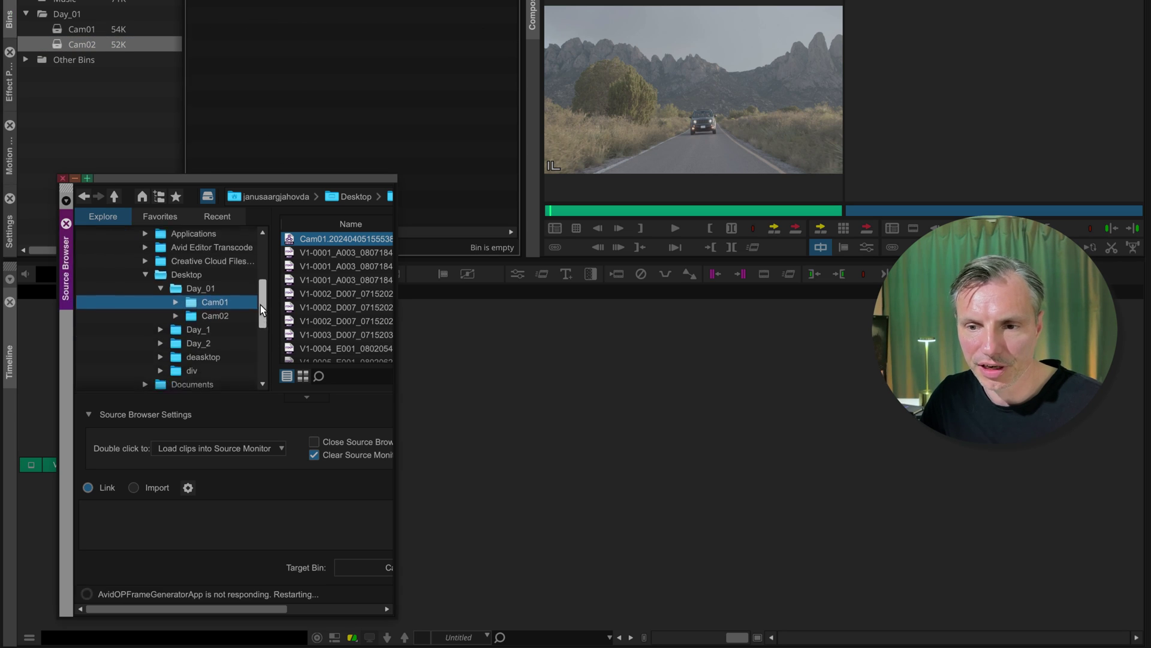
{"action": "left_click", "coordinate": [204, 316]}
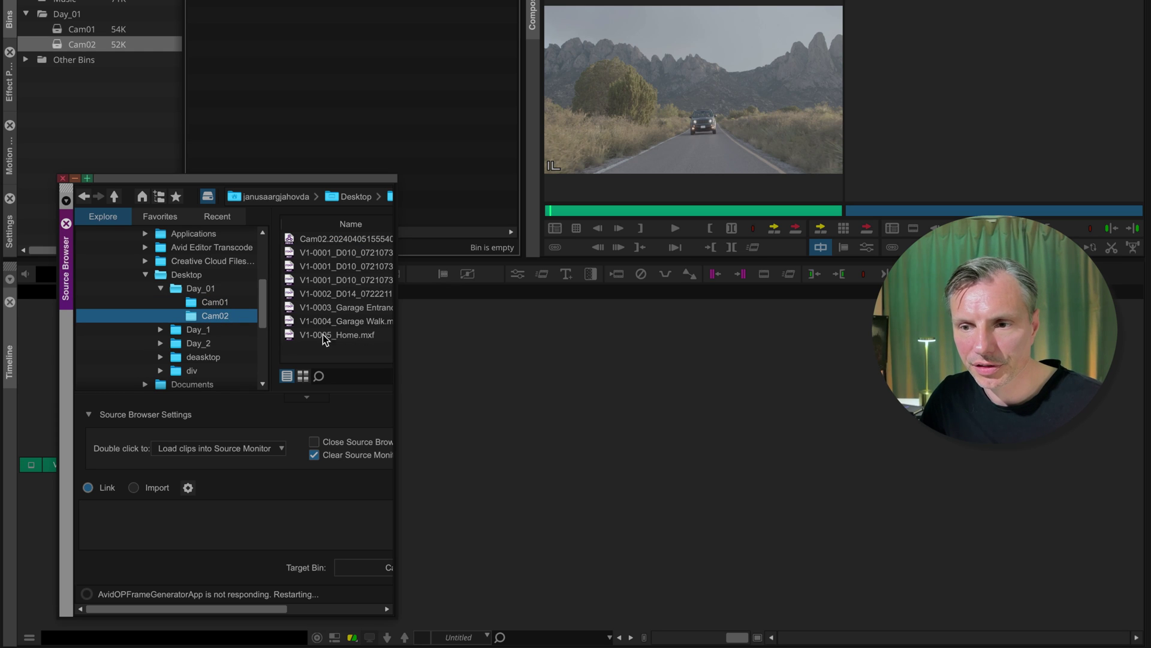
{"action": "left_click_drag", "start_coordinate": [397, 354], "coordinate": [632, 349]}
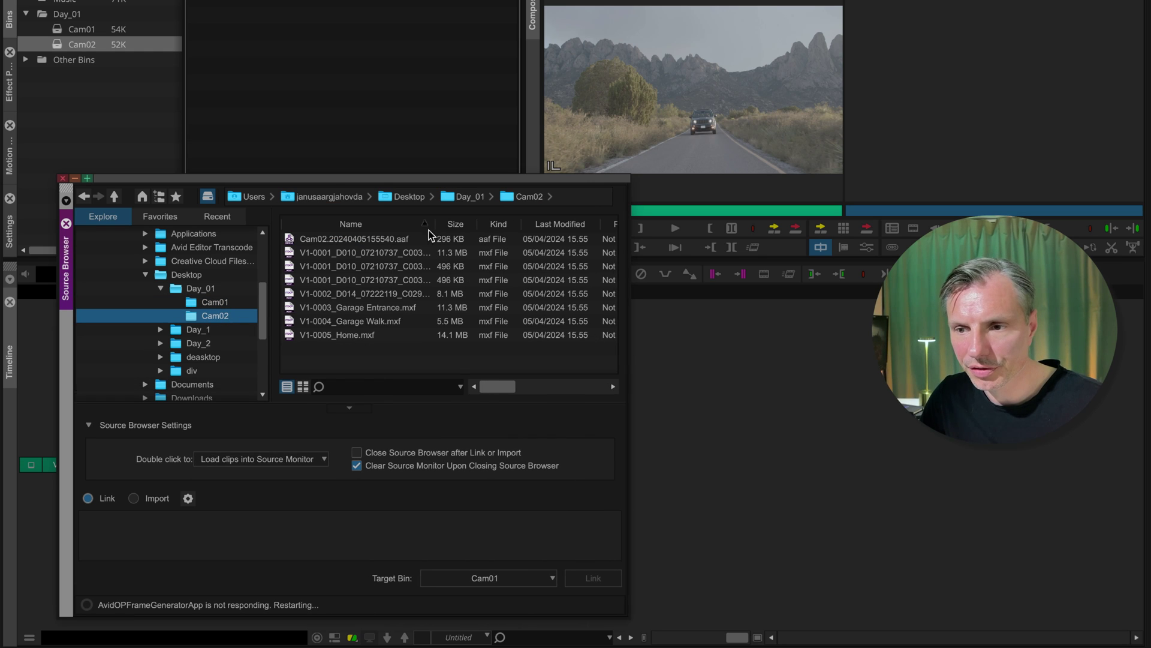
{"action": "left_click", "coordinate": [390, 243]}
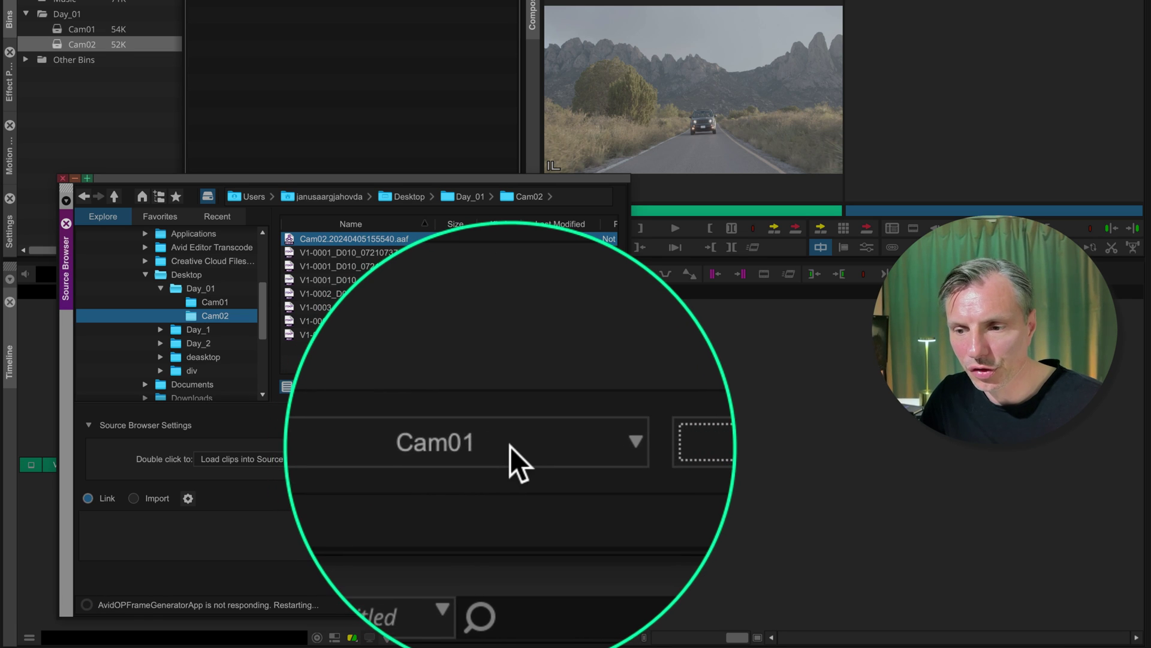
{"action": "left_click", "coordinate": [509, 447]}
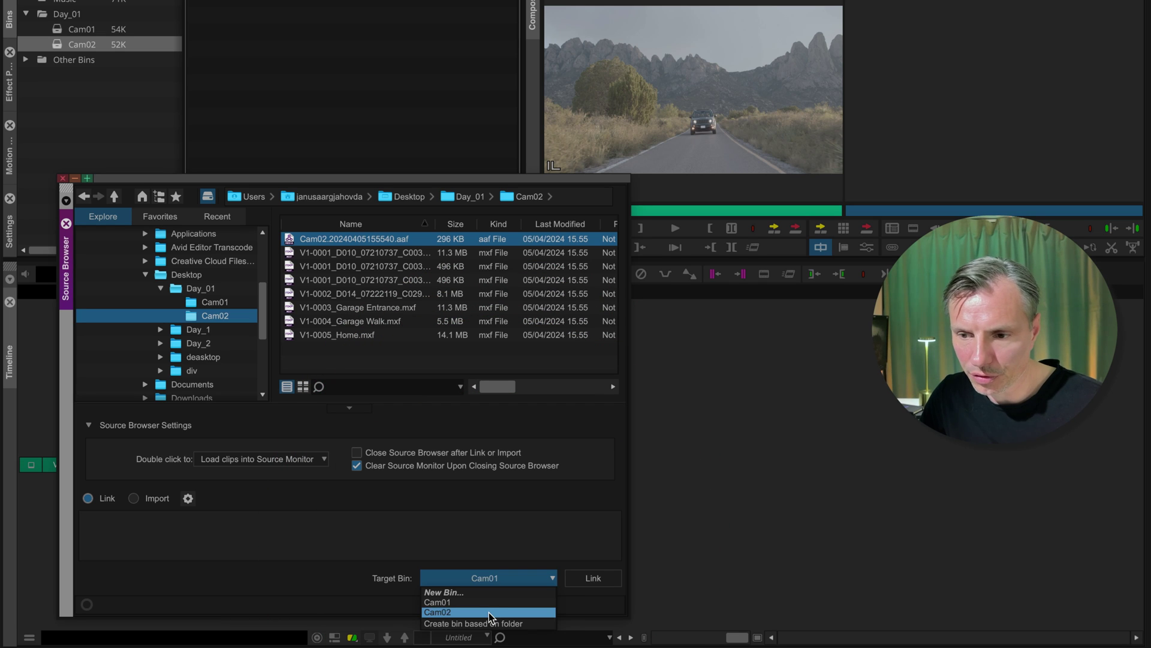
{"action": "left_click", "coordinate": [489, 612]}
{"action": "left_click", "coordinate": [602, 578]}
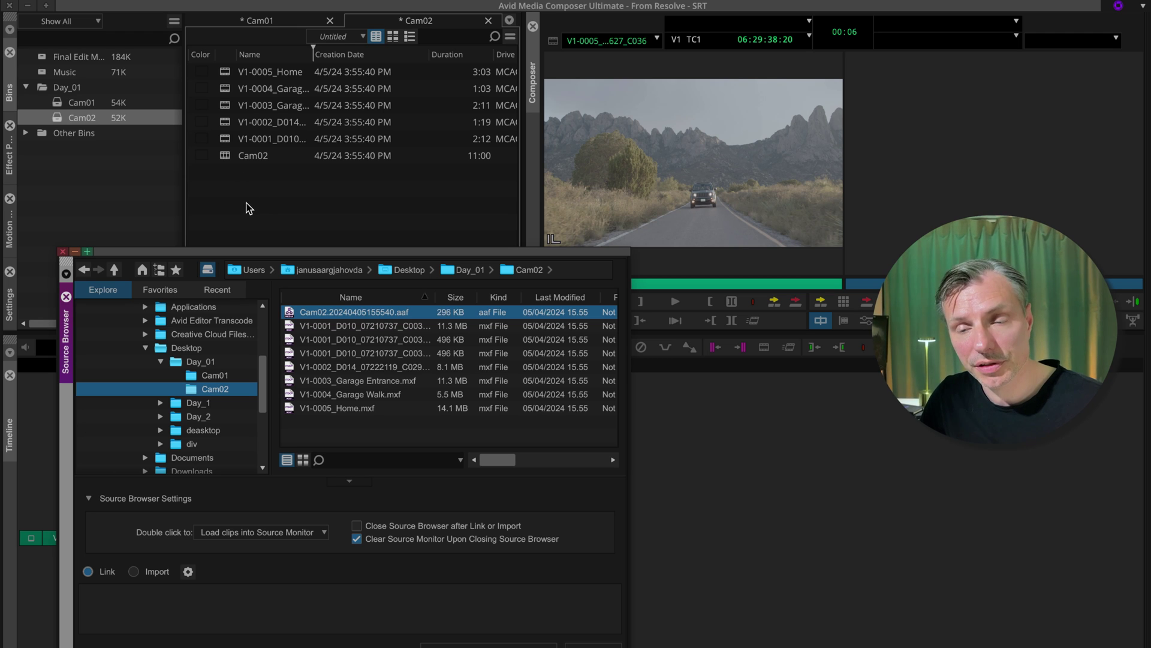
Close the Source Browser and delete the imported Cam02 sequence from the bin.
{"action": "left_click", "coordinate": [60, 248]}
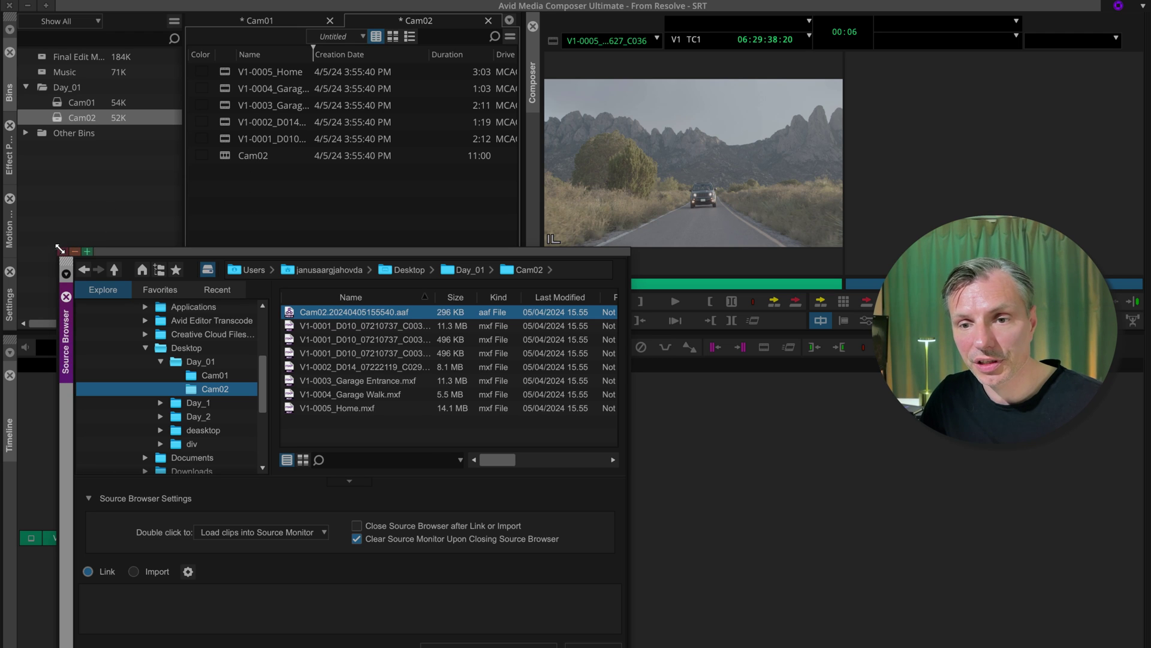
{"action": "left_click", "coordinate": [221, 161]}
{"action": "key", "text": "BackSpace"}
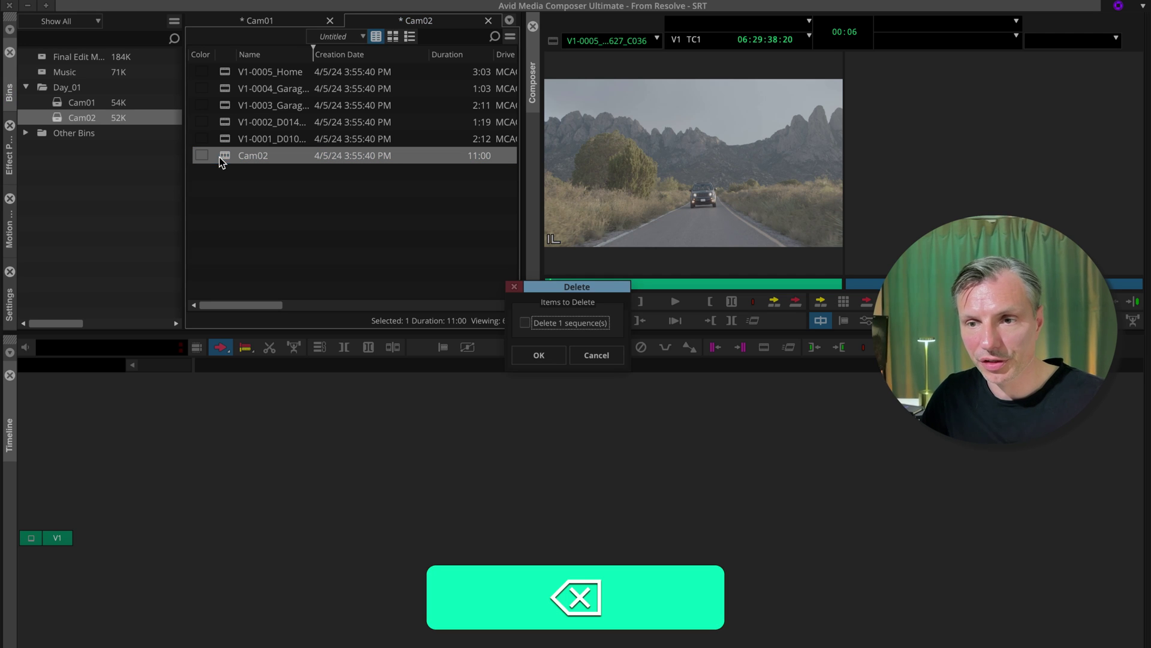
{"action": "left_click", "coordinate": [523, 319]}
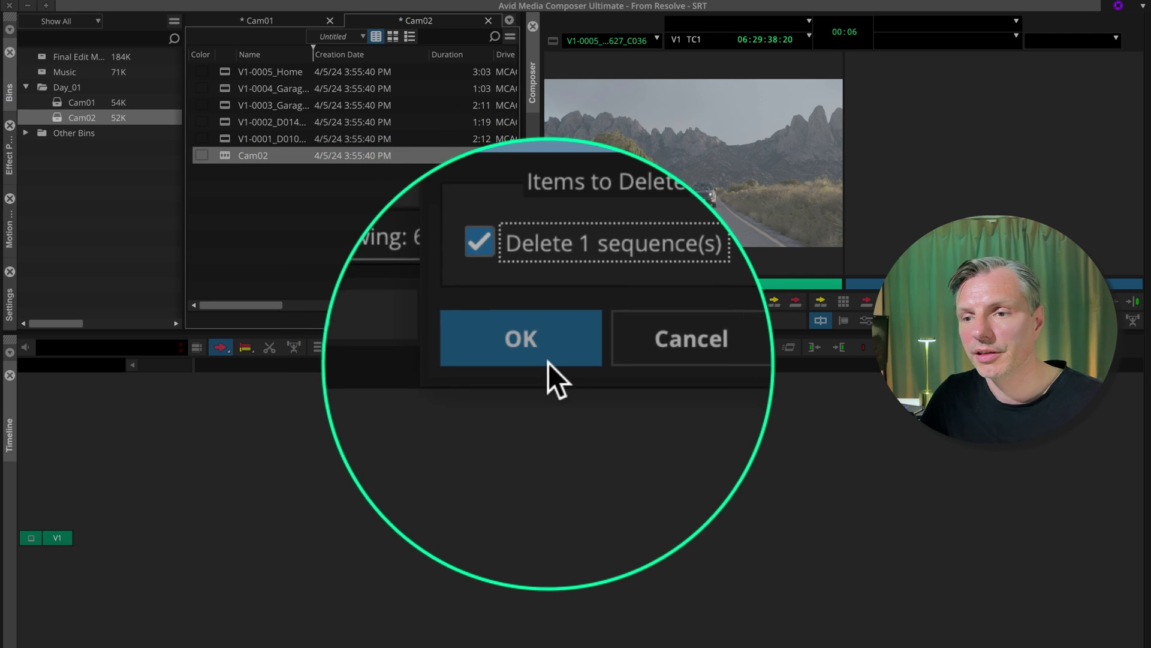
{"action": "left_click", "coordinate": [545, 360]}
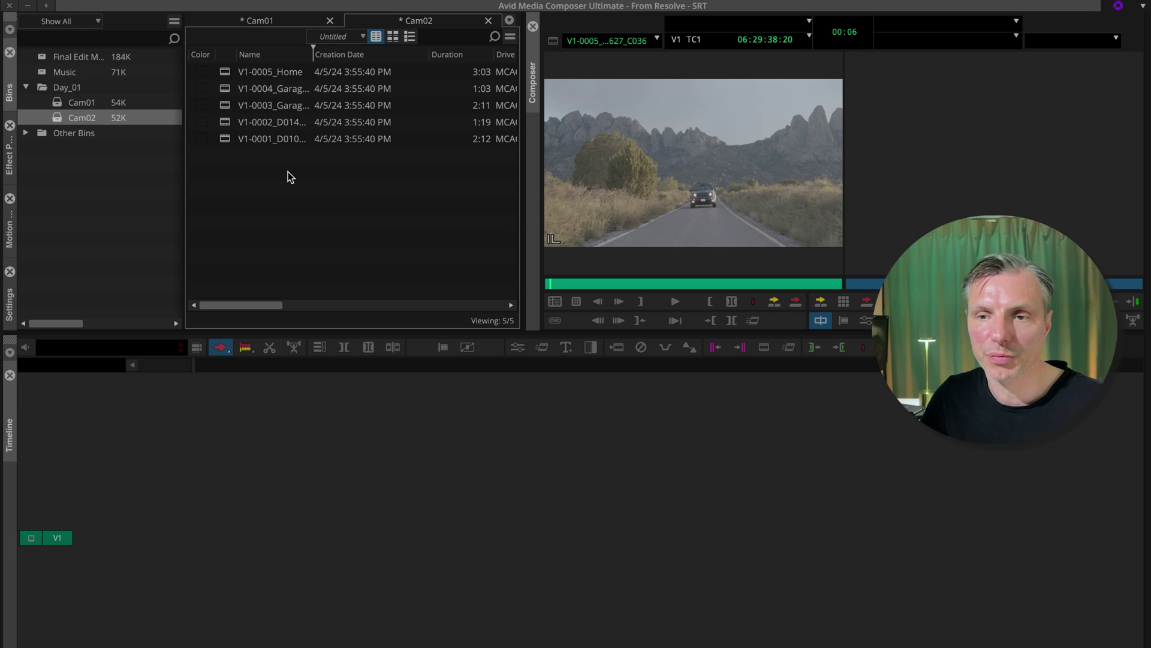
Preview the Cam02 clips in the Source monitor, starting with V1-0001.
{"action": "double_click", "coordinate": [226, 139]}
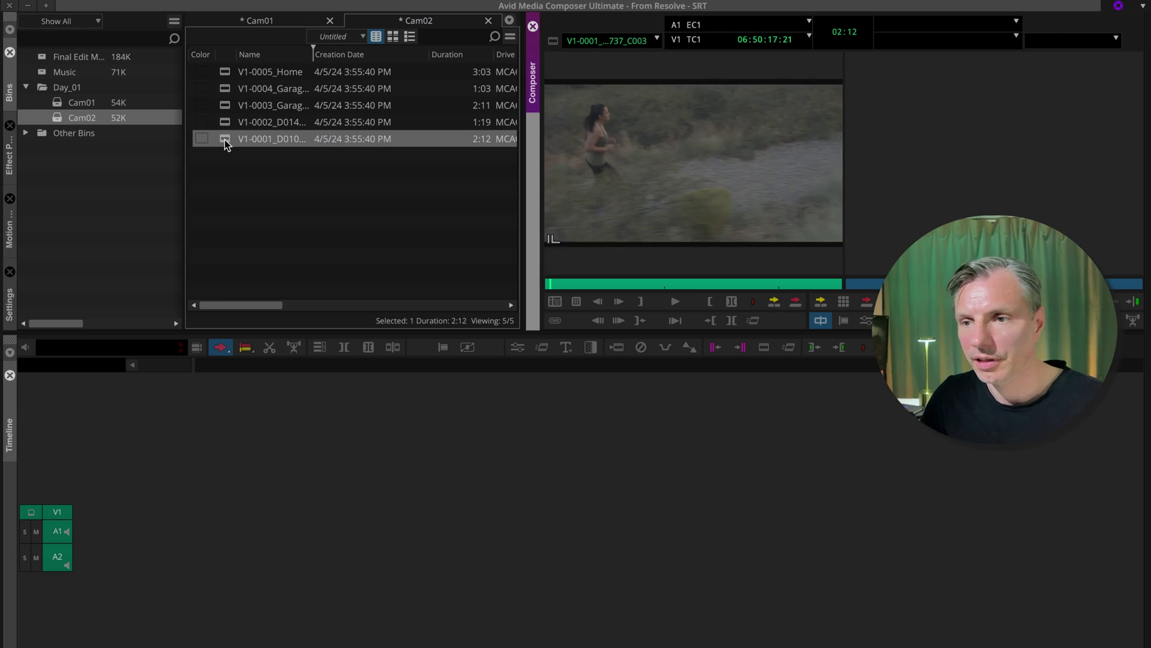
{"action": "double_click", "coordinate": [227, 120]}
{"action": "double_click", "coordinate": [226, 106]}
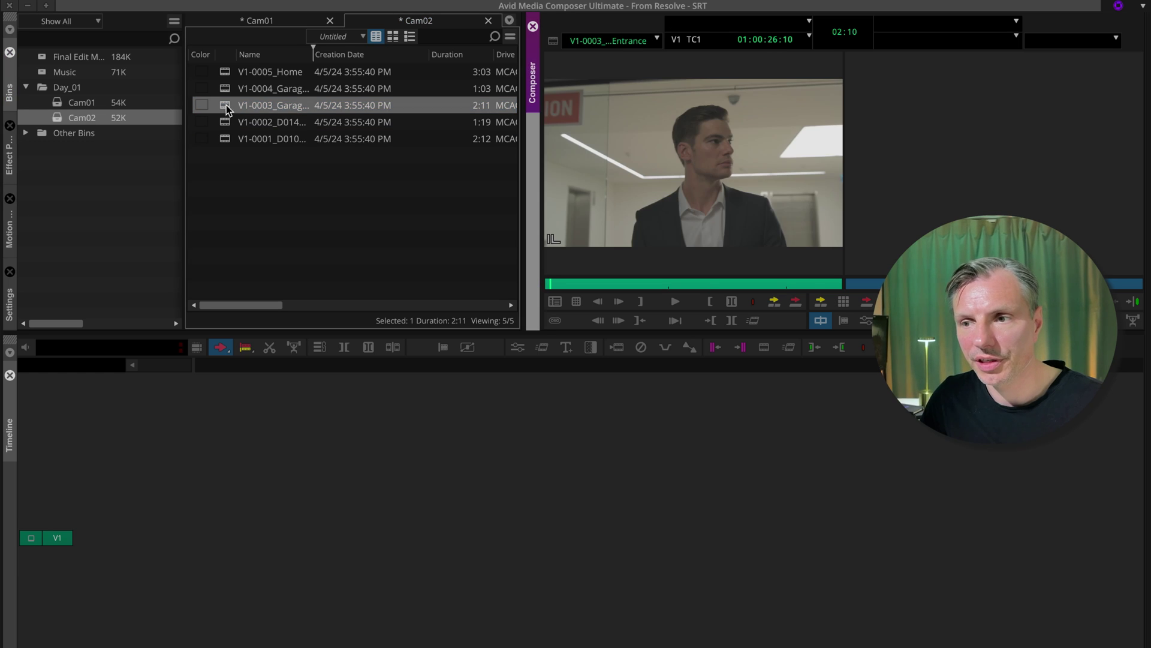
{"action": "key", "text": "Up"}
{"action": "key", "text": "Up"}
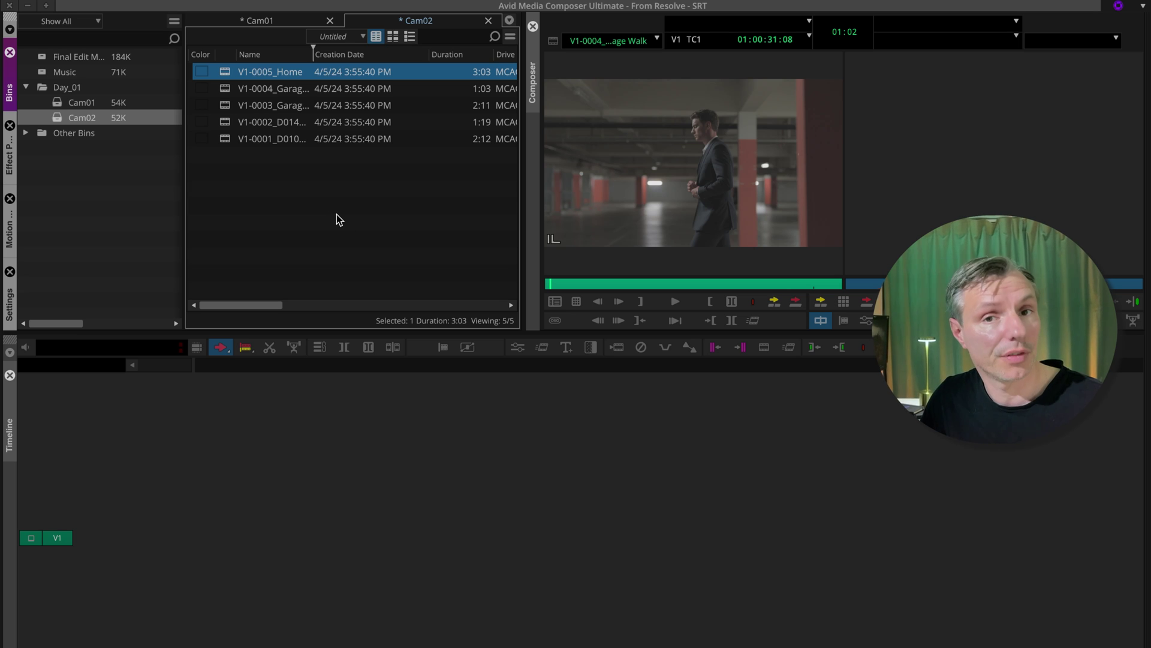
Marquee-select all five Cam02 clips and drag them into the empty Timeline.
{"action": "left_click", "coordinate": [281, 193]}
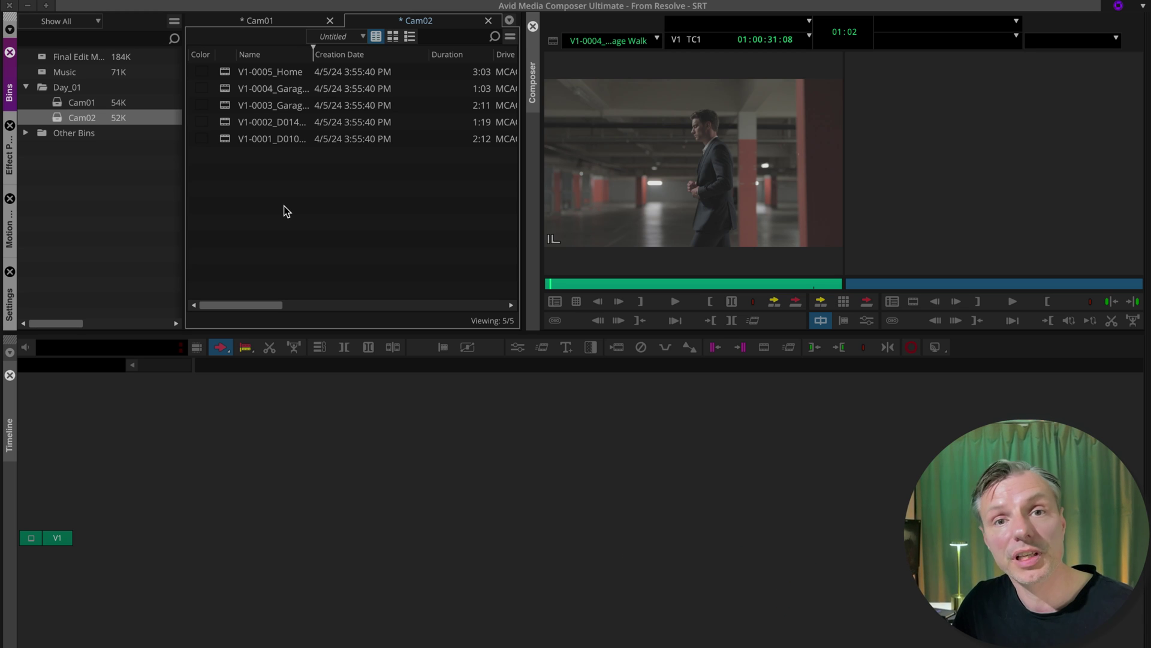
{"action": "left_click_drag", "start_coordinate": [318, 240], "coordinate": [167, 63]}
{"action": "left_click_drag", "start_coordinate": [227, 108], "coordinate": [370, 530]}
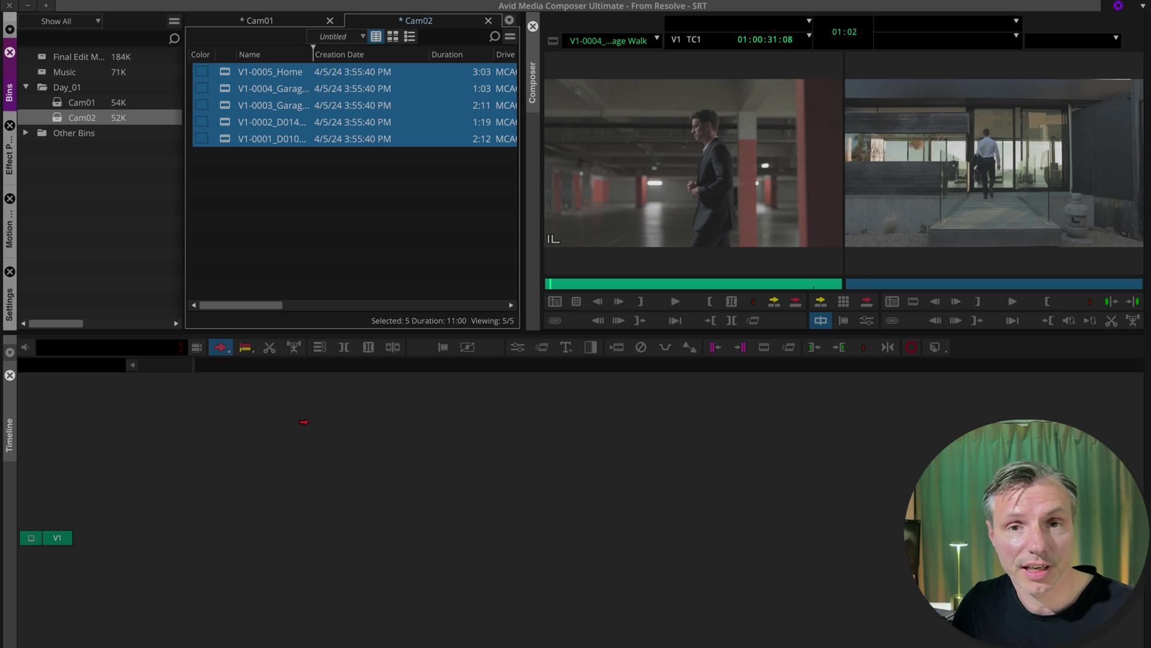